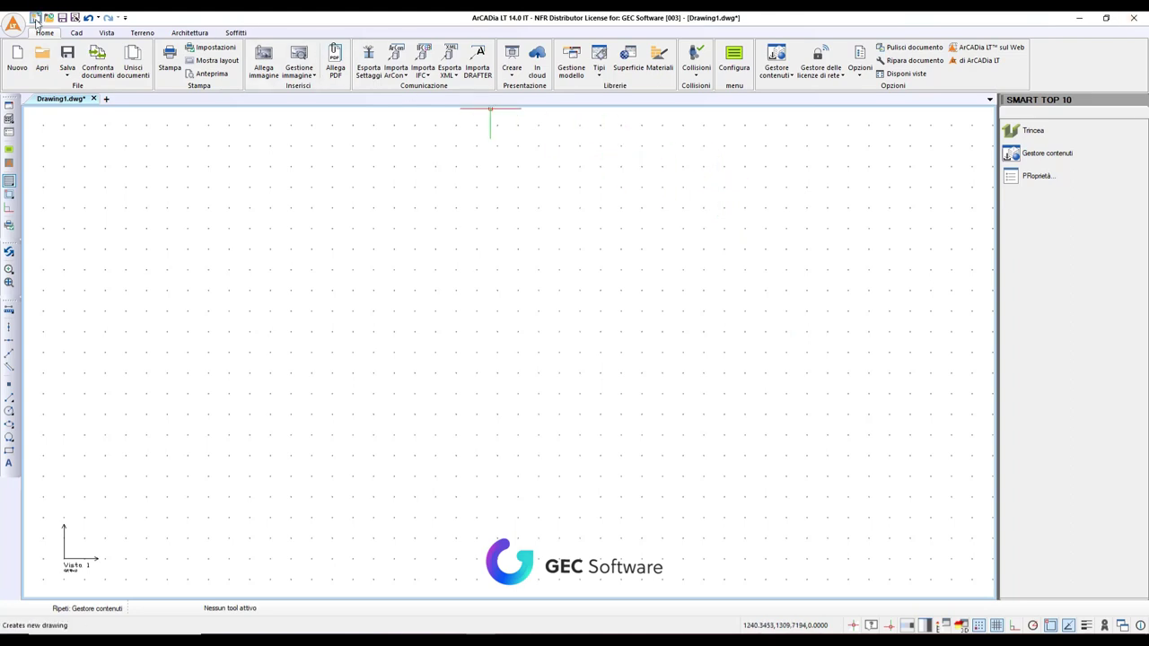
Tour the Cad, Vista, Terreno, Architettura and Soffitti ribbon tabs, then show the application menu's recent documents.
left_click(76, 33)
left_click(106, 33)
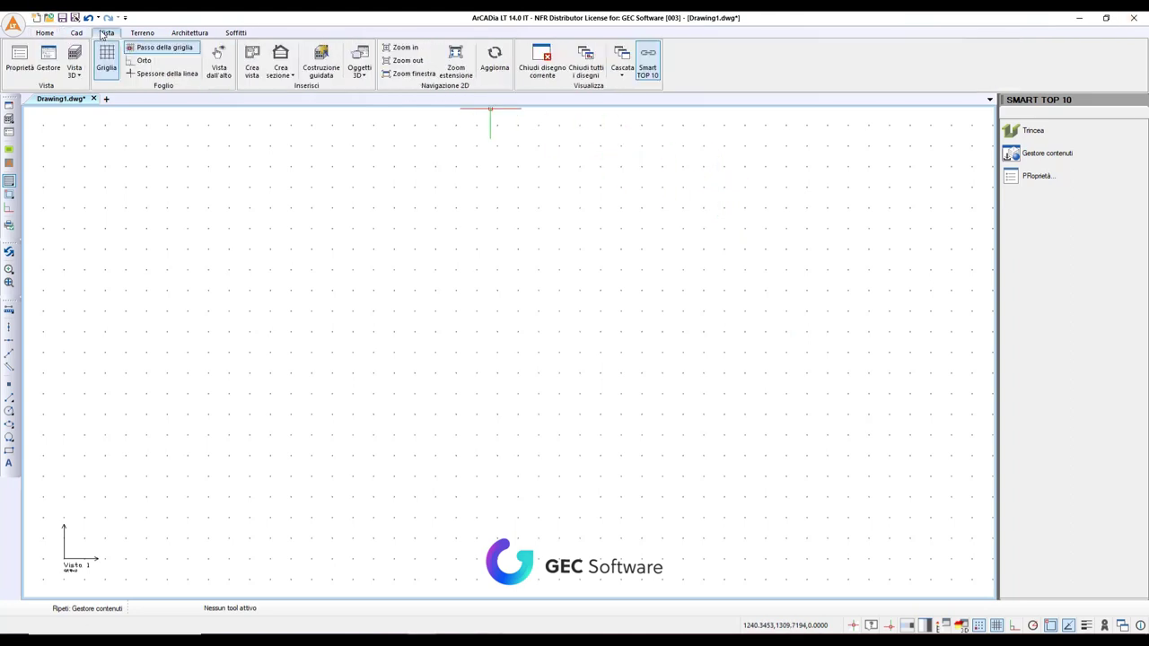
left_click(141, 33)
left_click(189, 33)
left_click(235, 33)
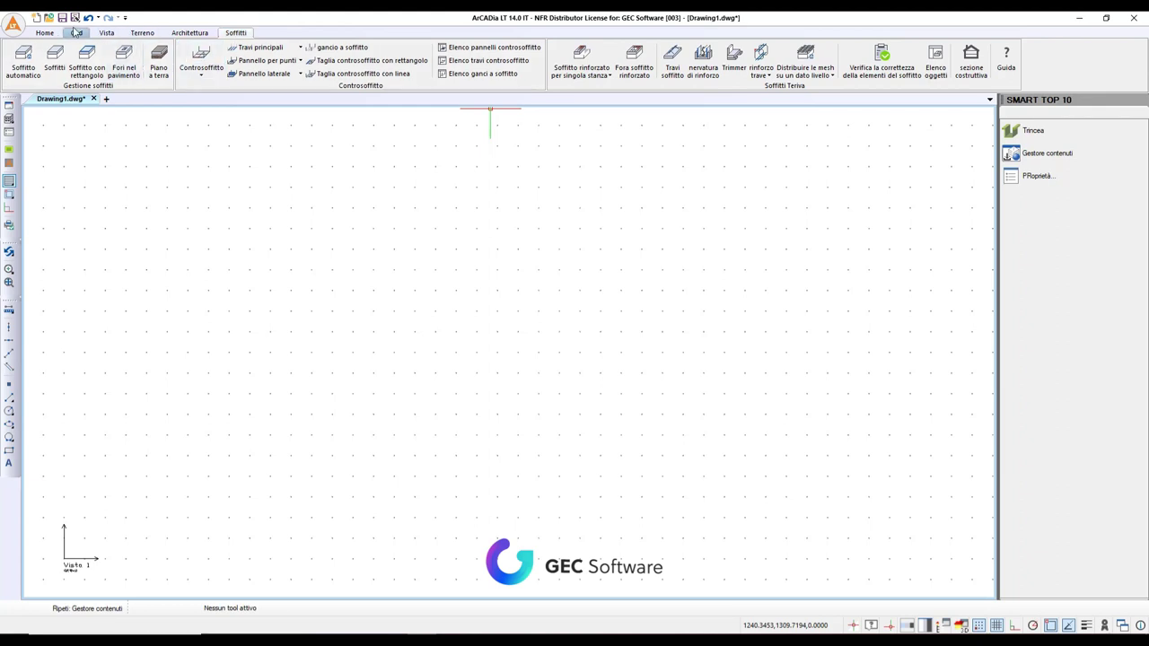
left_click(18, 26)
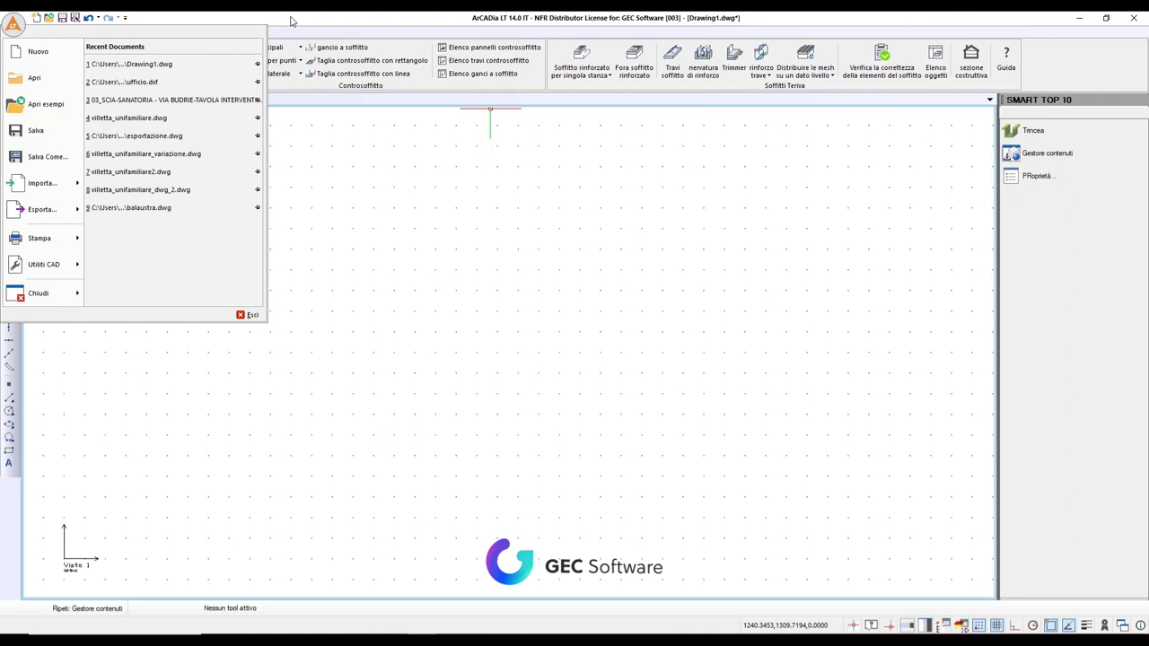
Dismiss the application menu and return to the Home ribbon tab after a glance at Cad.
left_click(291, 19)
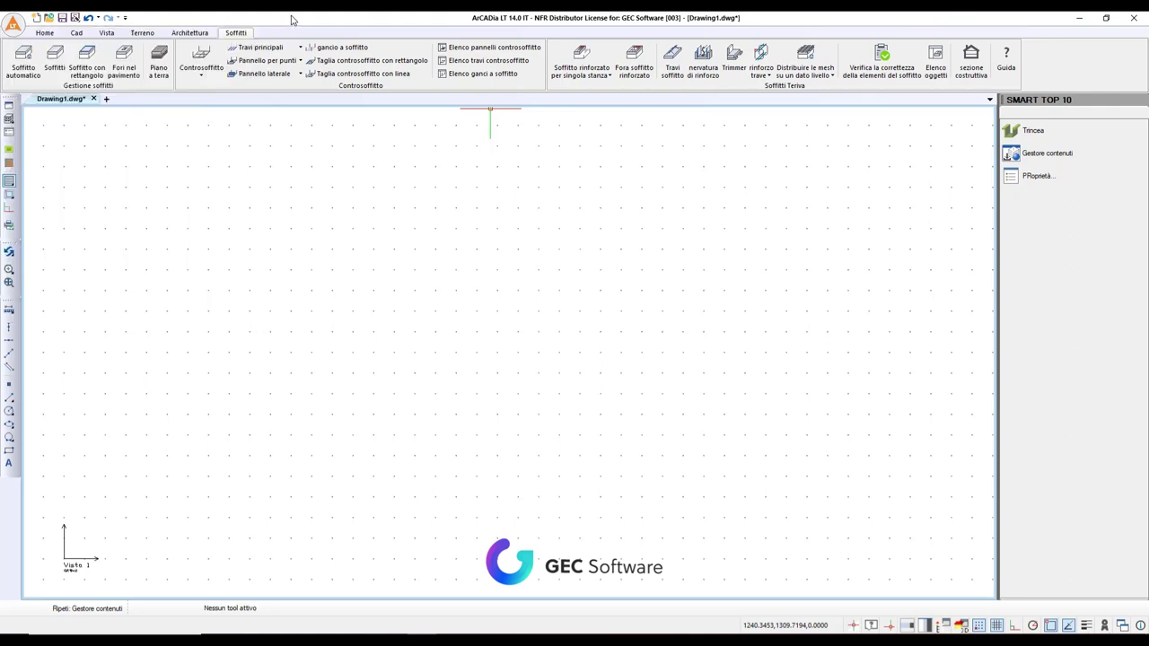
left_click(52, 34)
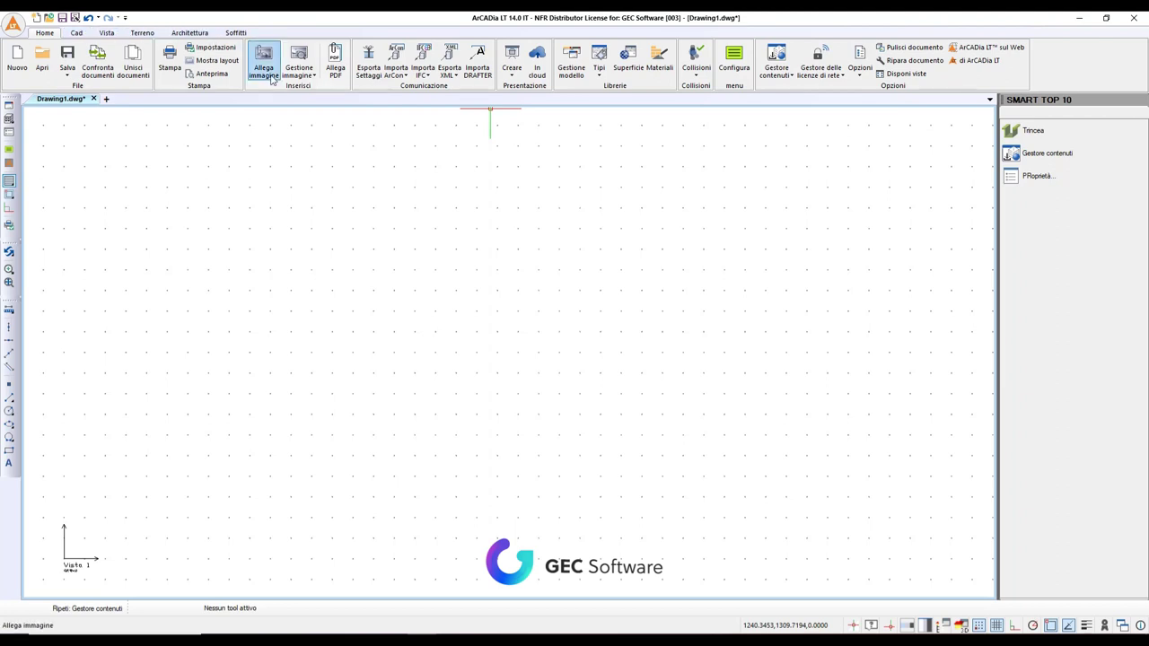
left_click(76, 33)
left_click(44, 32)
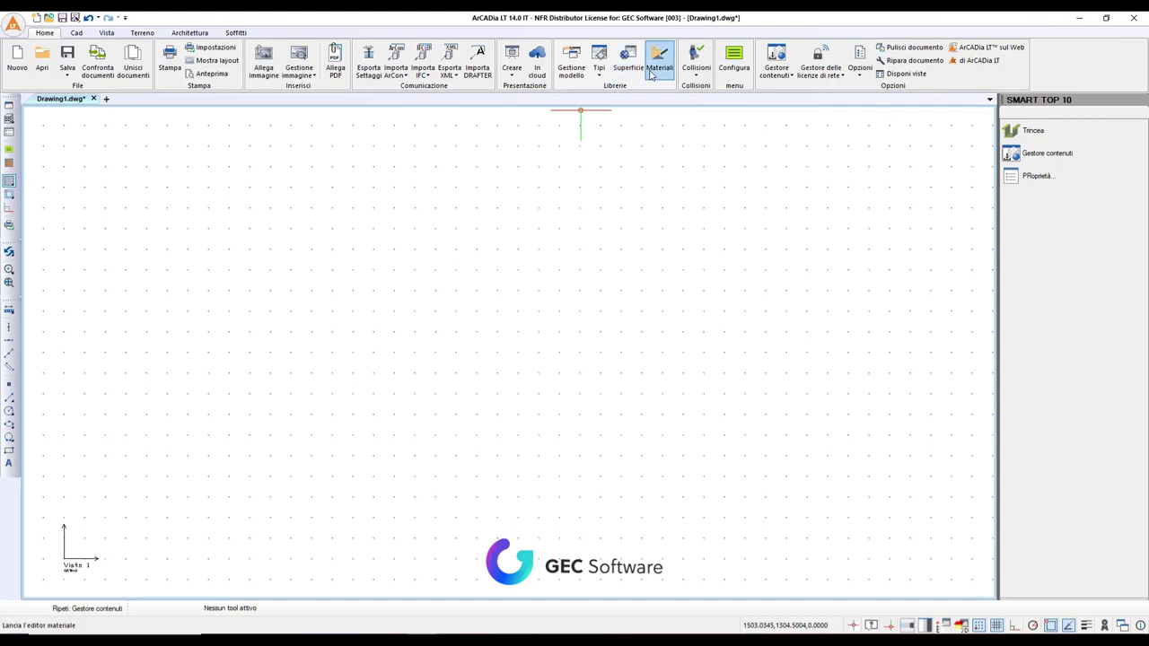
left_click(628, 67)
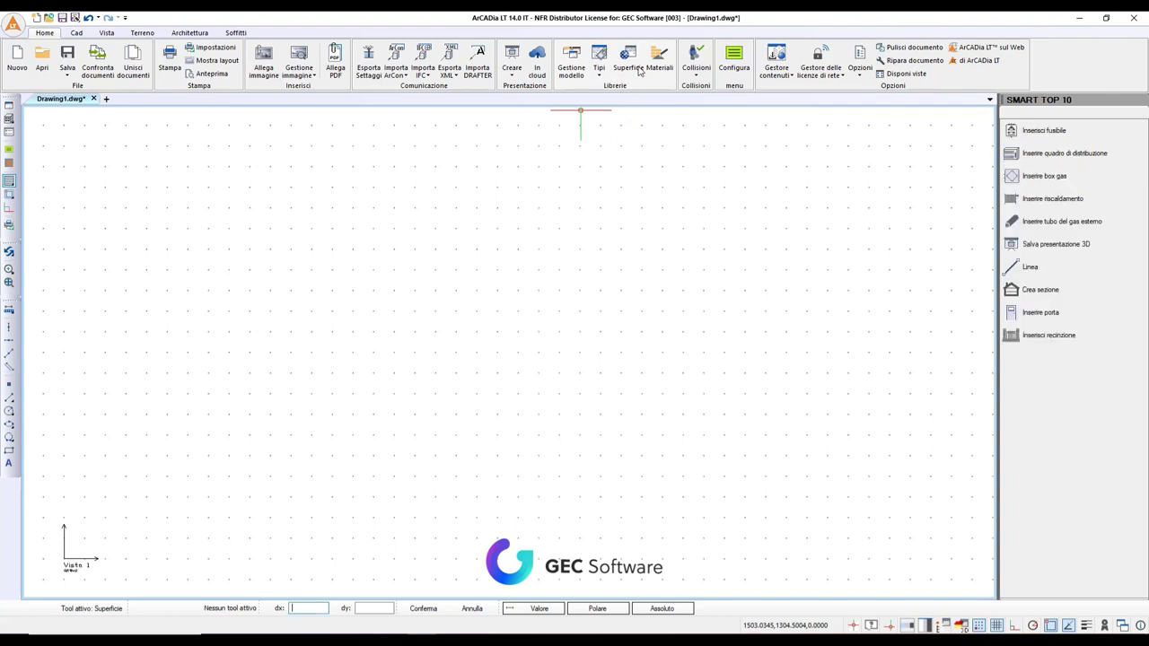
left_click(472, 240)
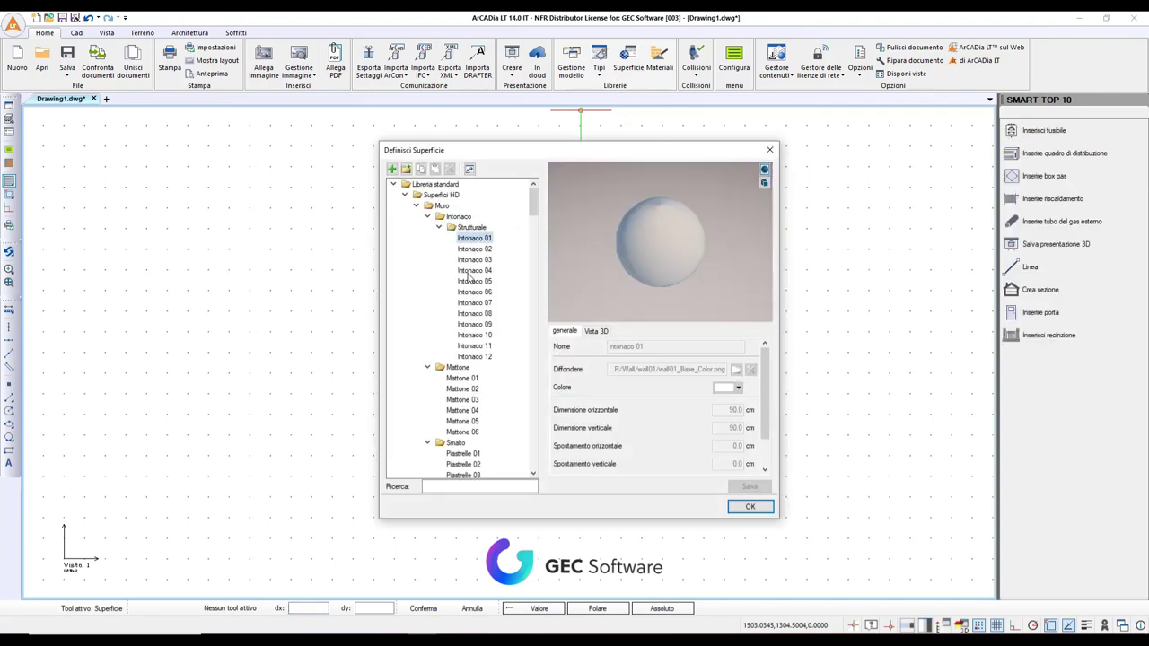
left_click(474, 281)
scroll(679, 262, "up", 1)
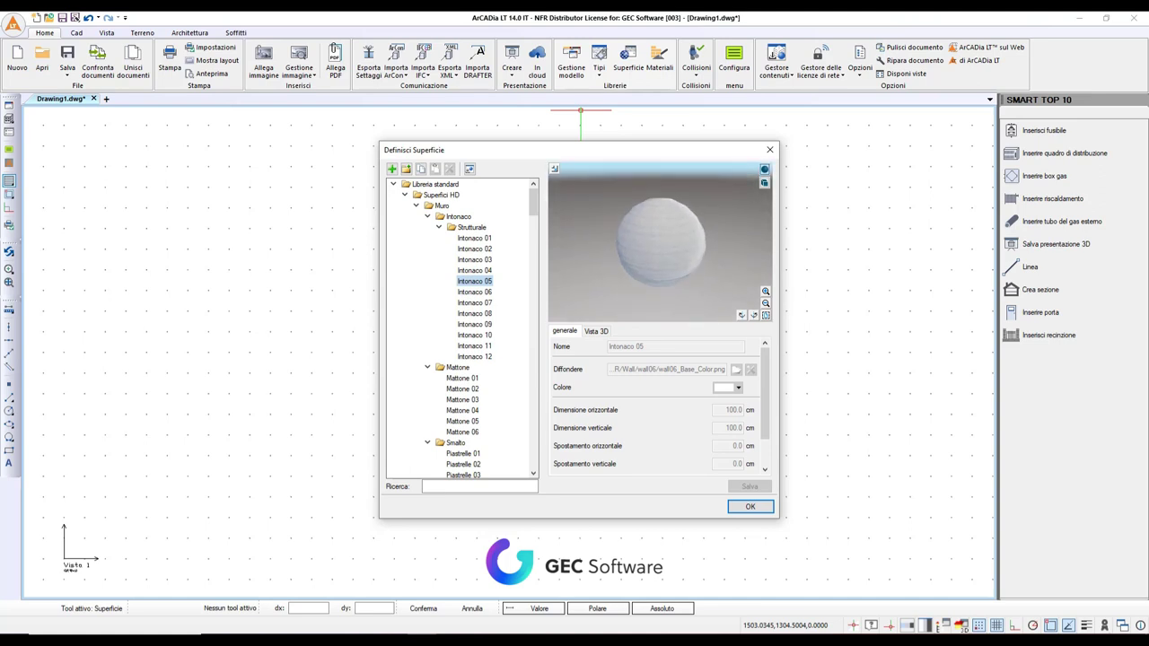
scroll(679, 262, "up", 1)
scroll(679, 262, "up", 1)
scroll(680, 262, "up", 2)
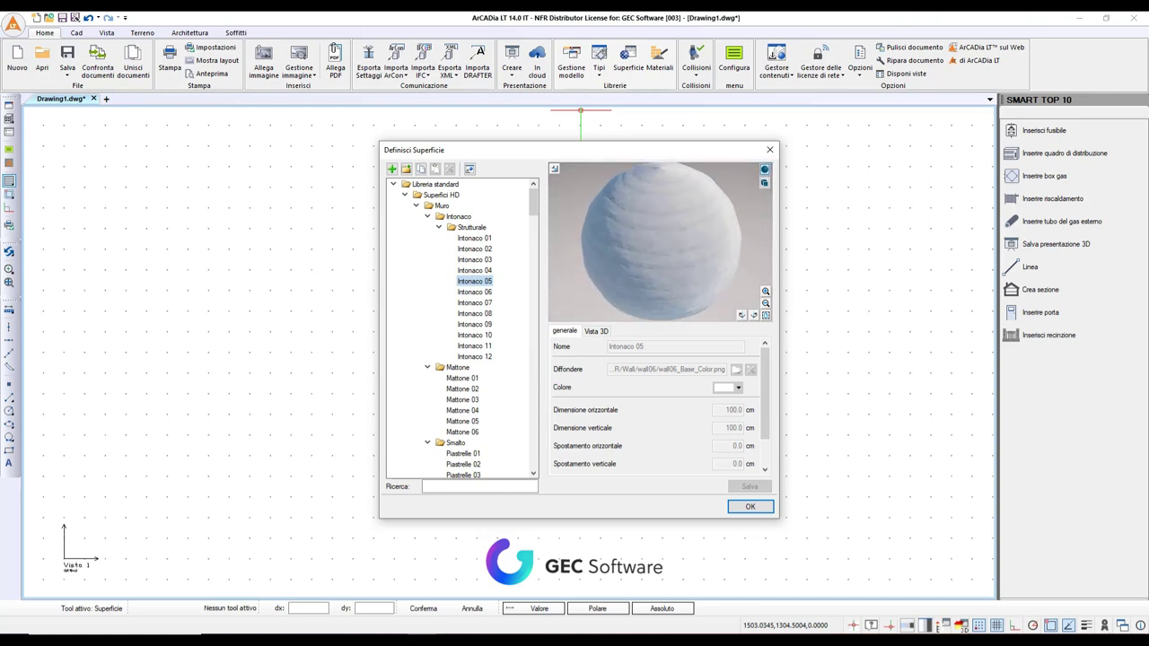
left_click(474, 313)
left_click(474, 335)
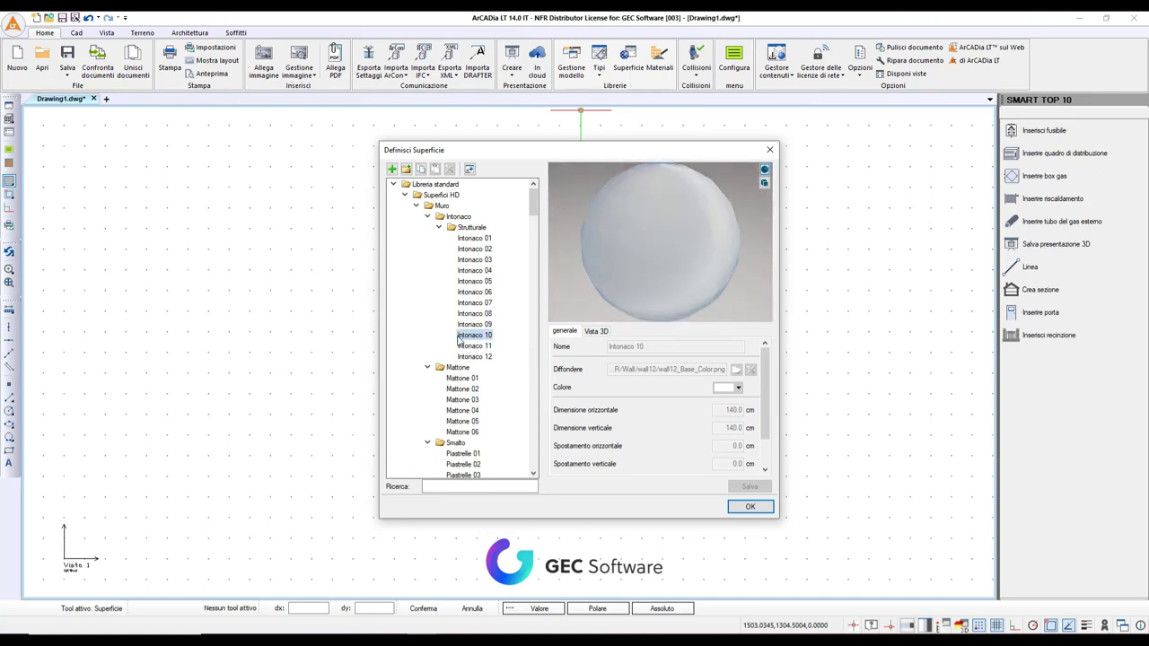
left_click(462, 399)
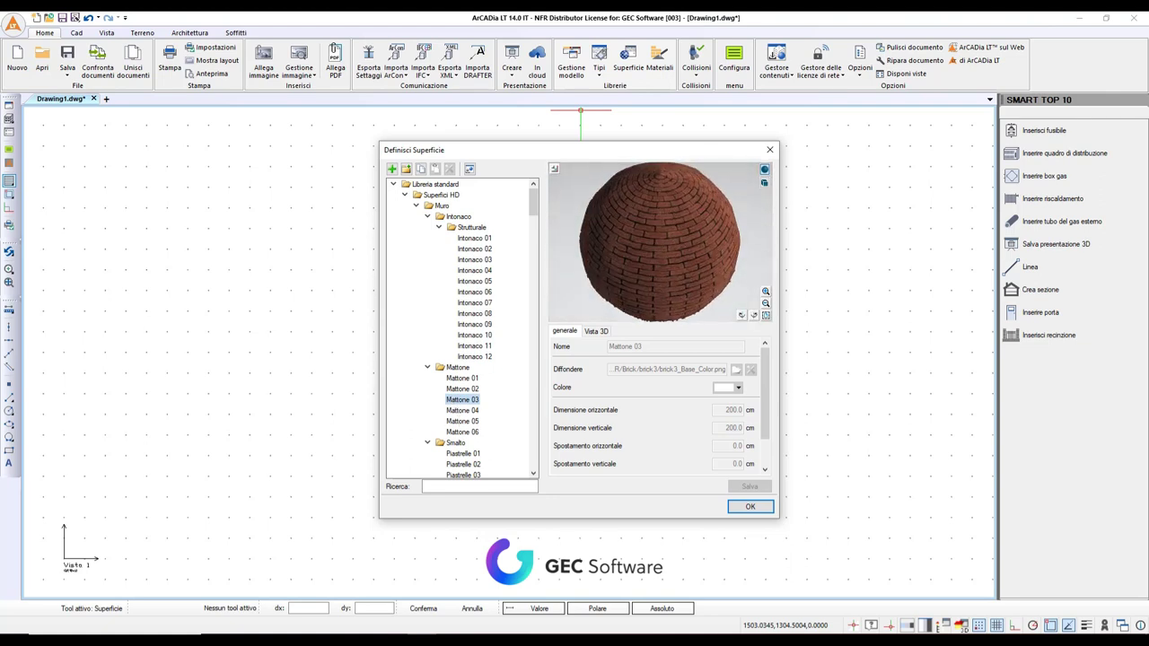
left_click(769, 150)
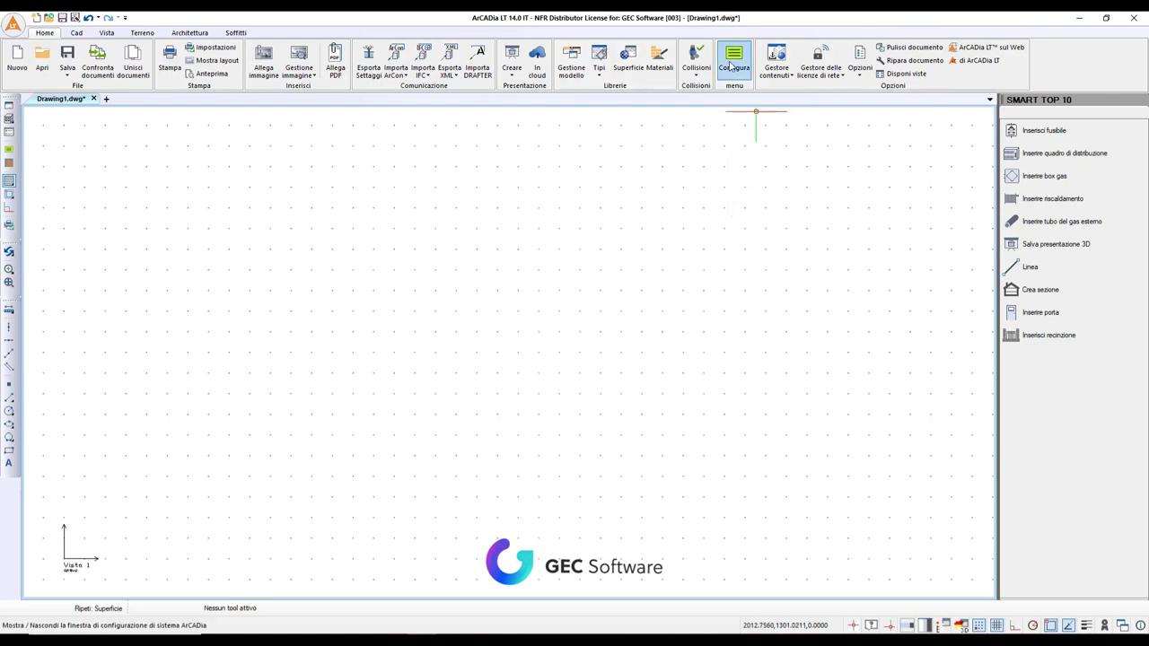
left_click(732, 66)
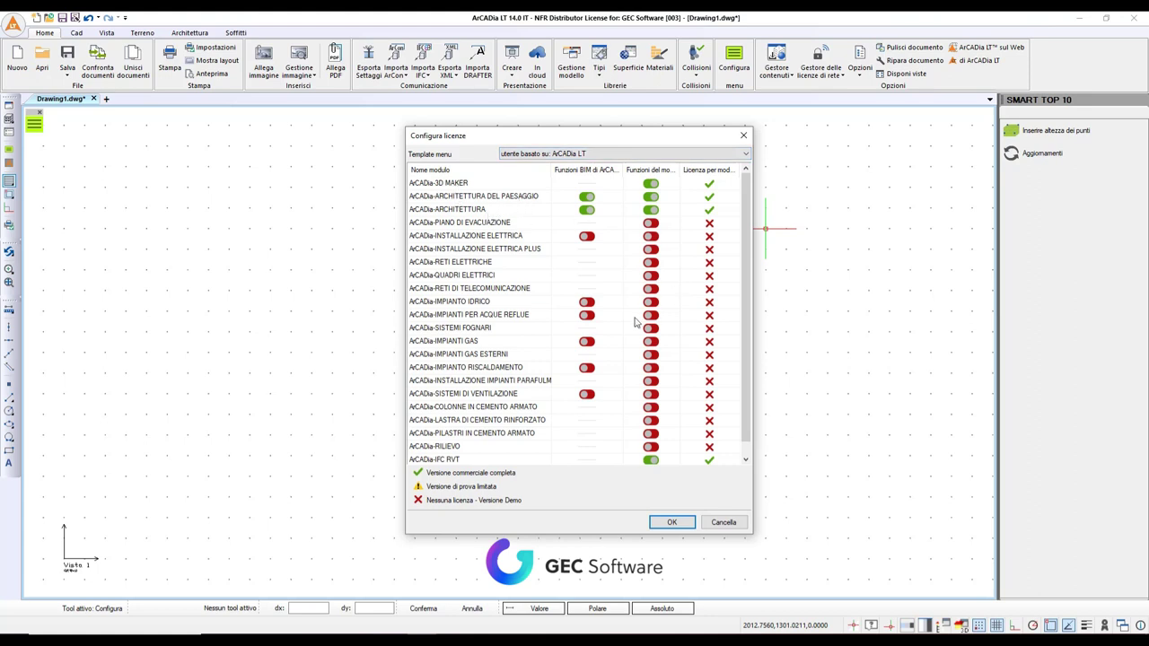
scroll(638, 323, "down", 1)
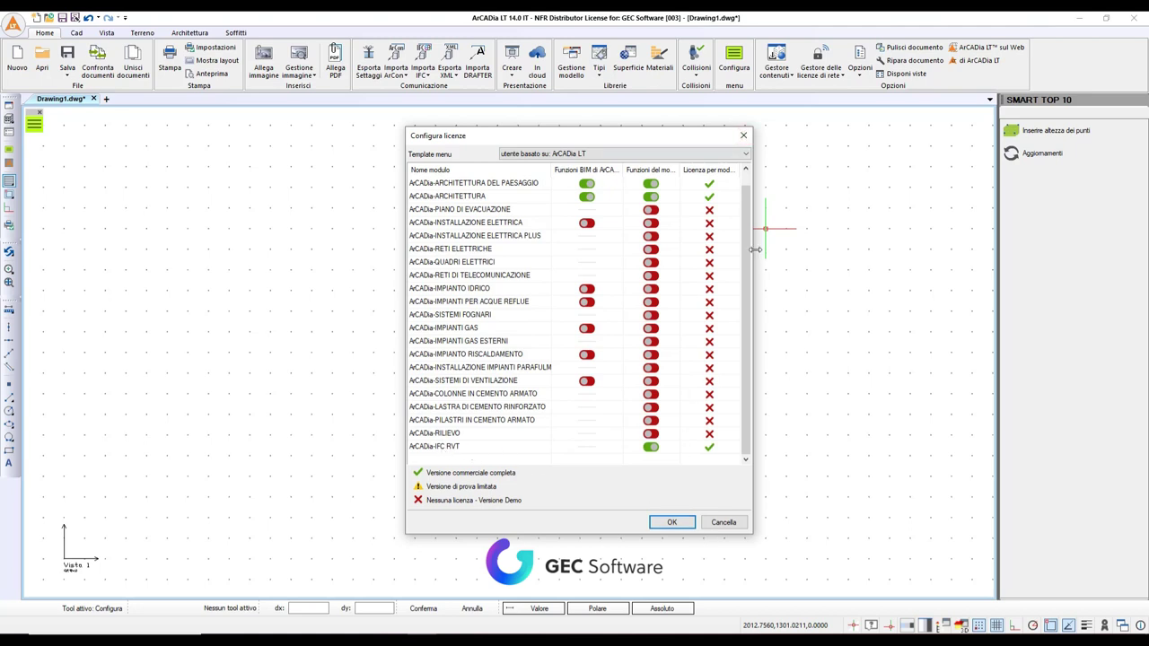
scroll(747, 251, "up", 1)
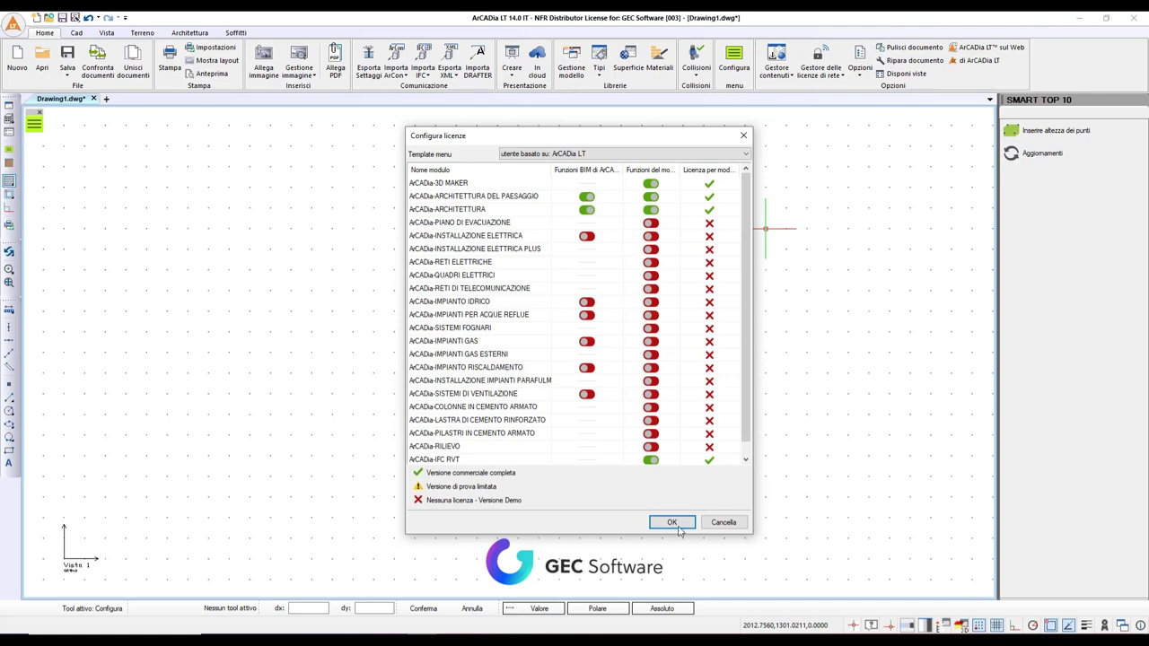
left_click(678, 526)
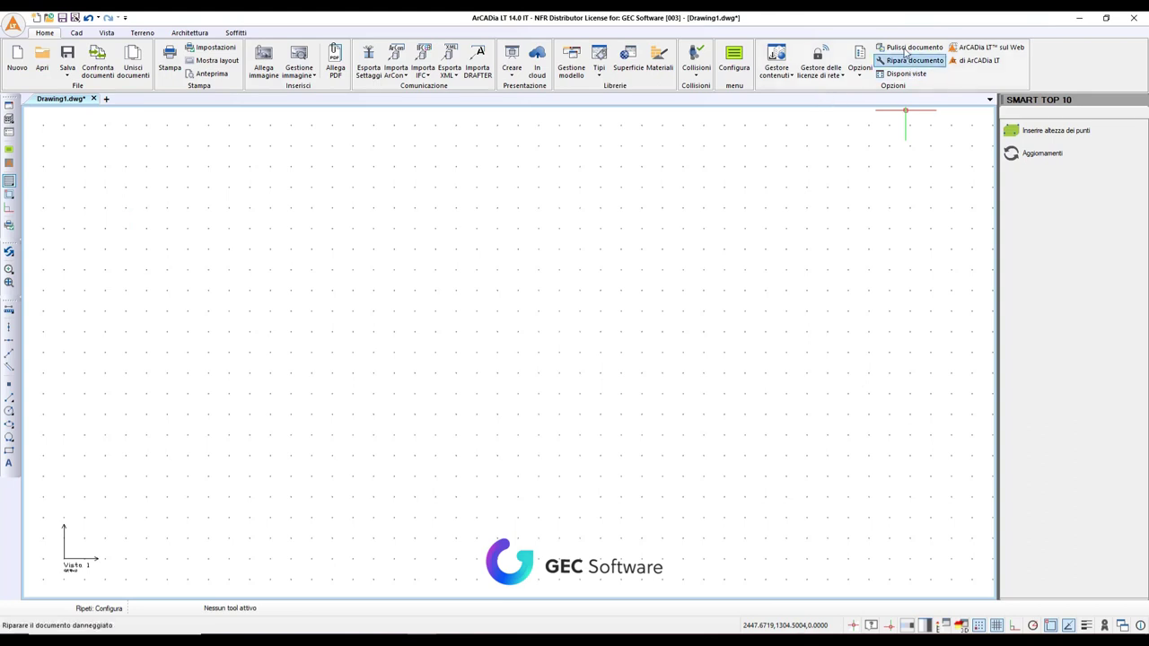
In Opzioni, check the font list keeping the CAD font, and cancel the Vista 3D settings.
left_click(859, 65)
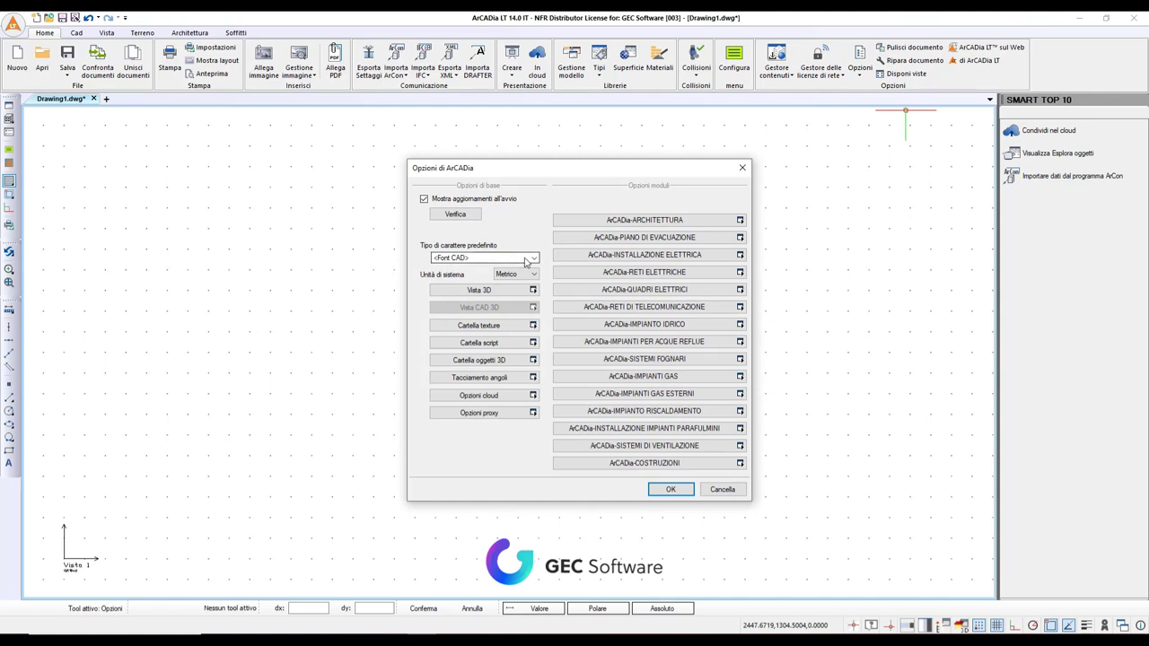
left_click(533, 259)
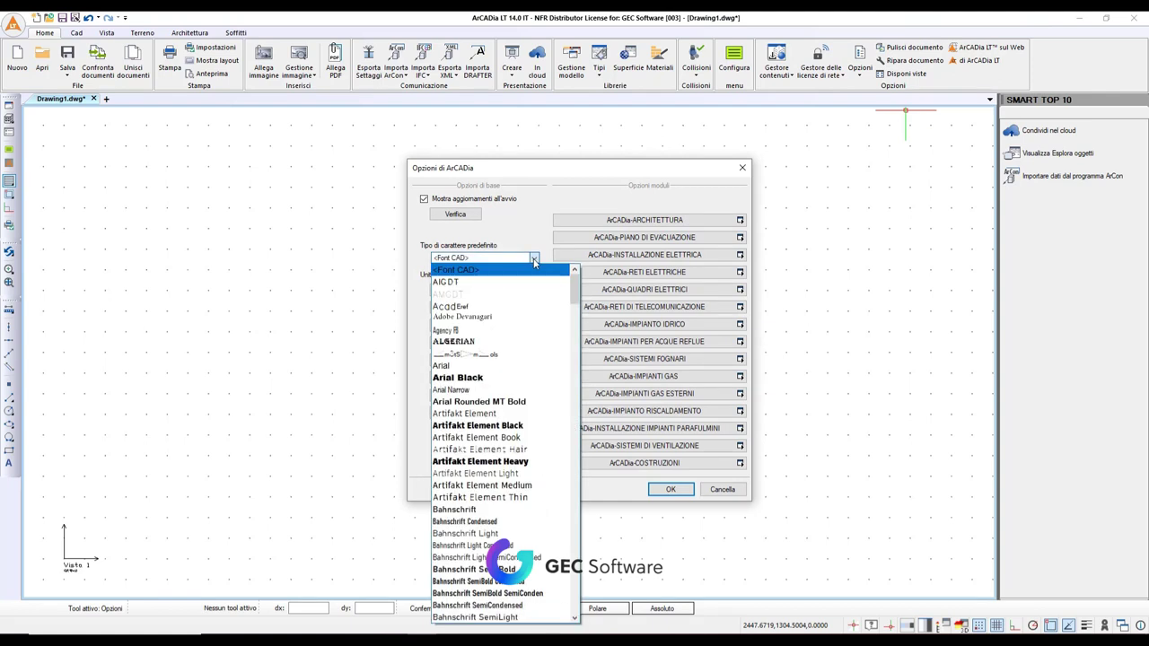
left_click(534, 260)
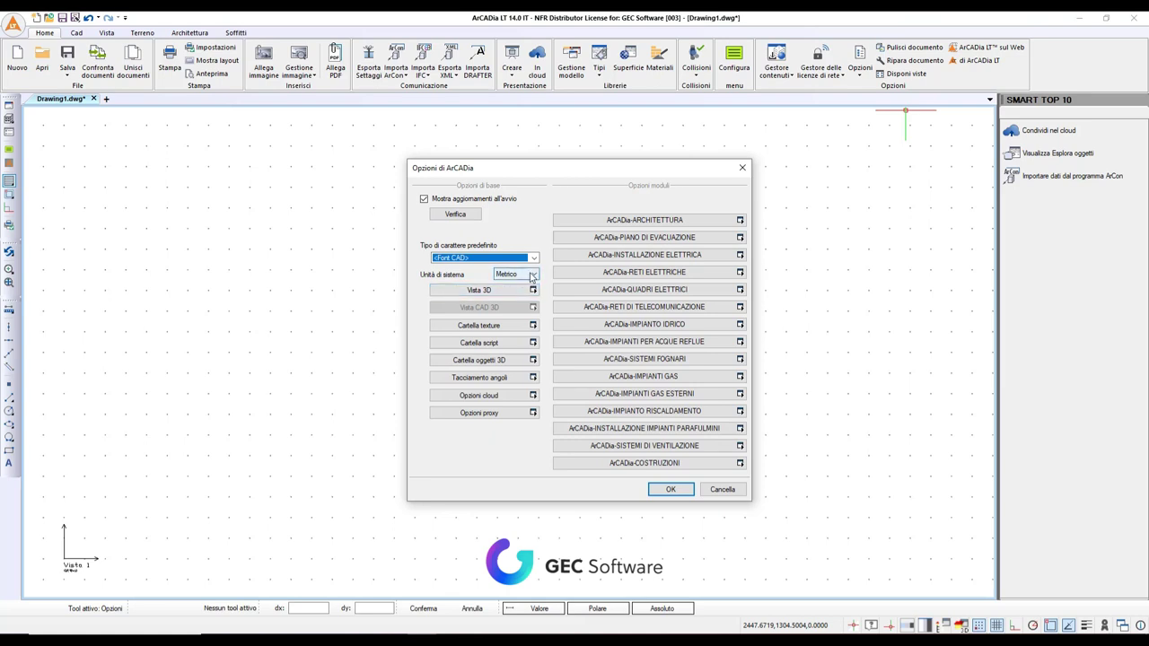
left_click(505, 292)
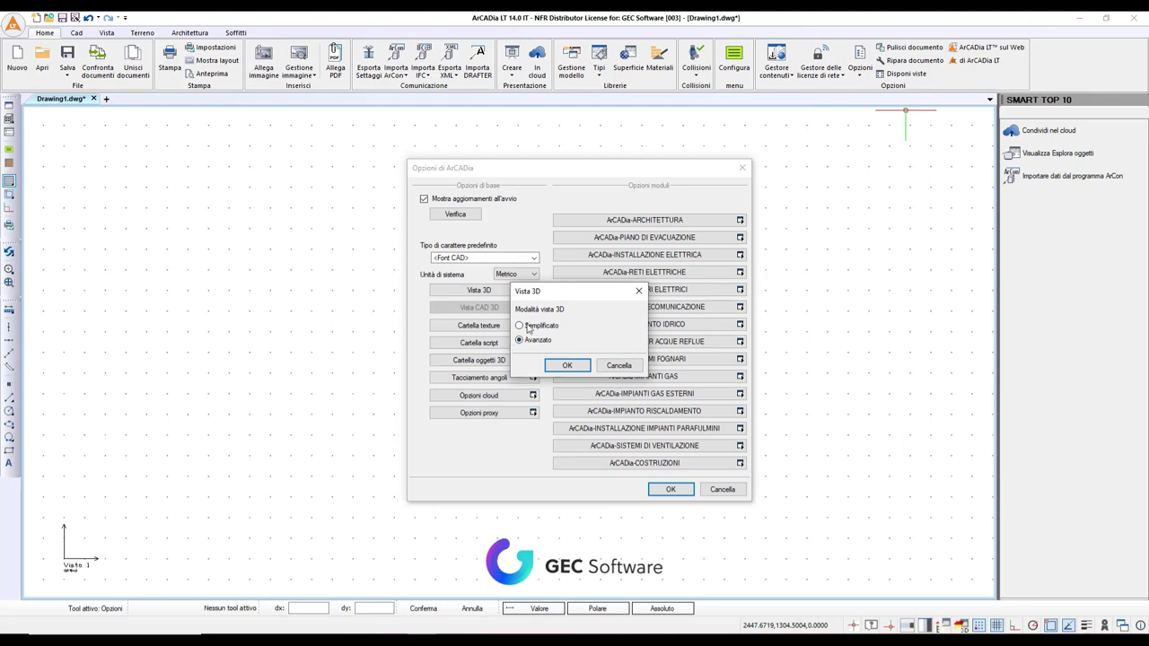
left_click(618, 365)
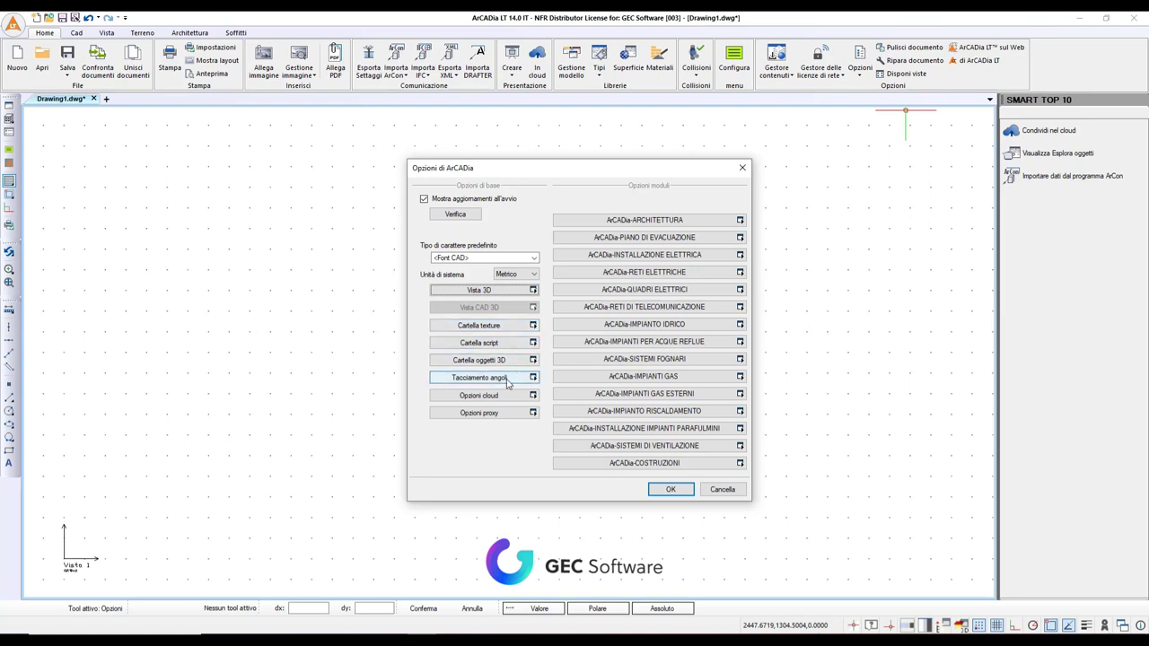
left_click(508, 380)
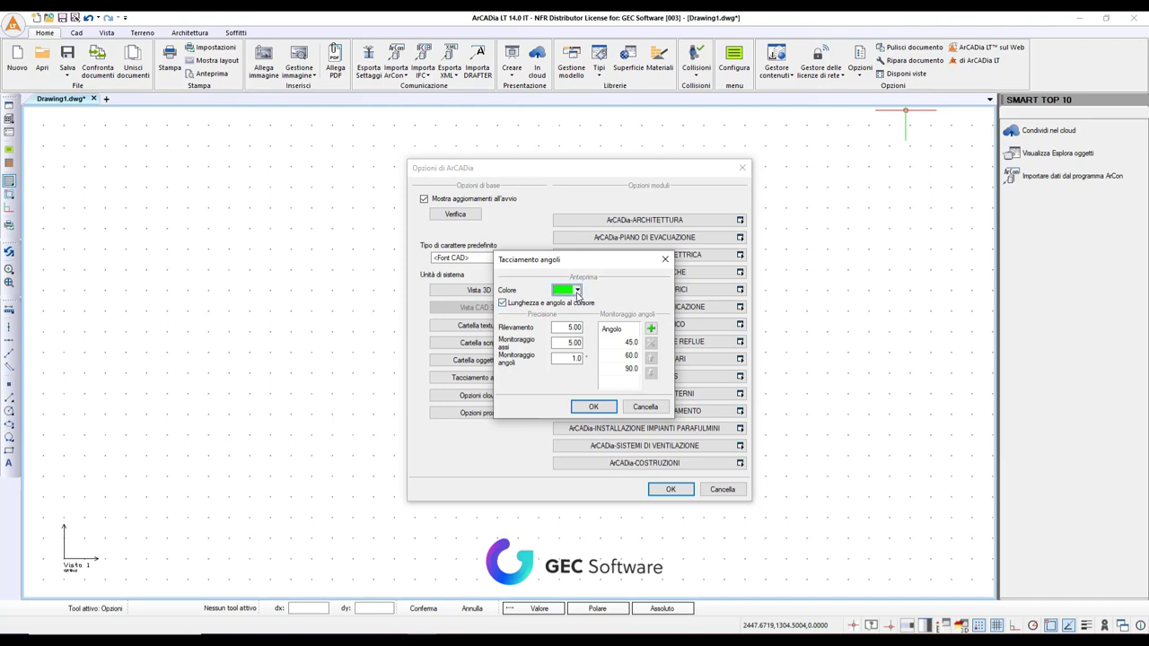
left_click(564, 328)
left_click(592, 407)
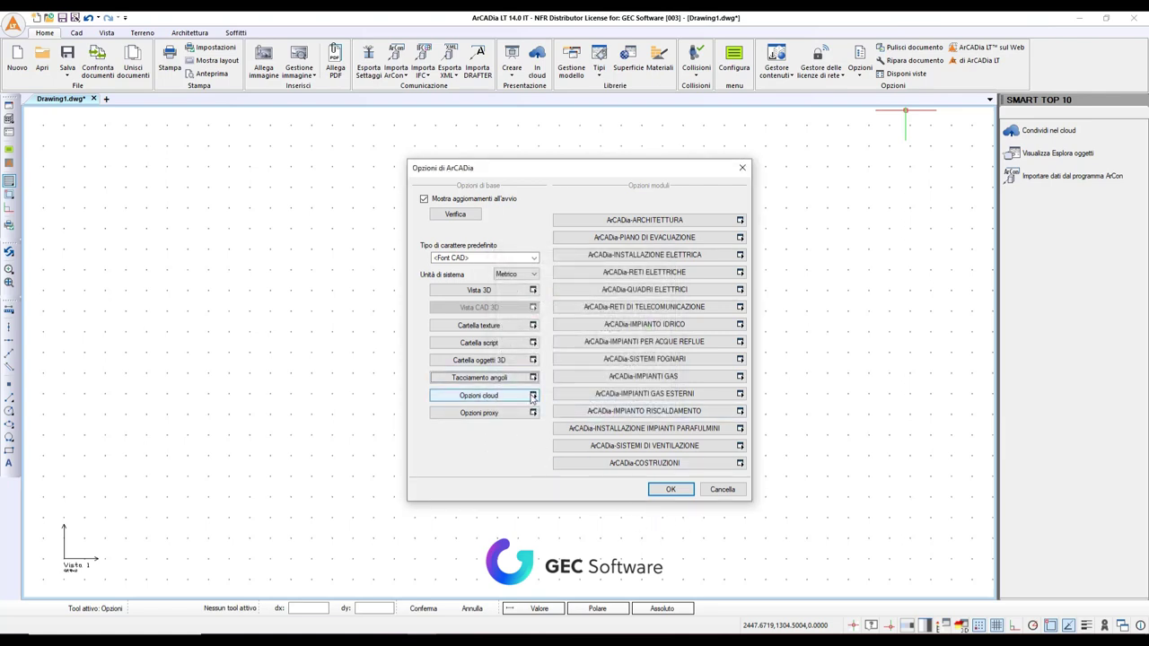
Check the Opzioni cloud service list, then close it and cancel Opzioni di ArCADia.
left_click(532, 398)
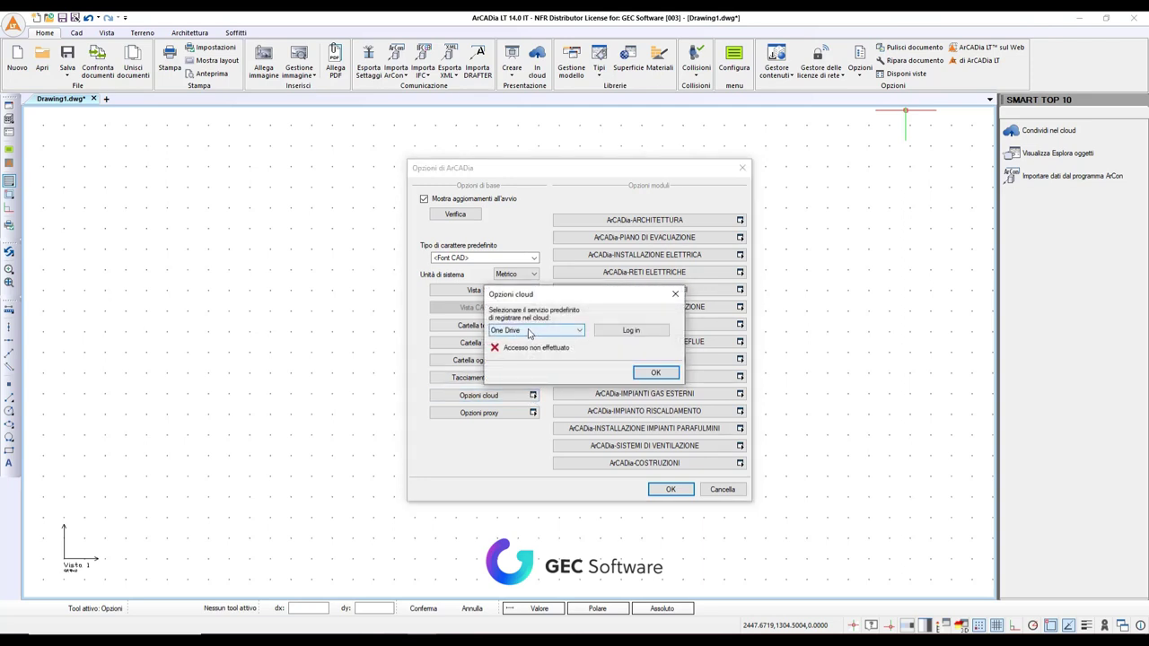
left_click(535, 334)
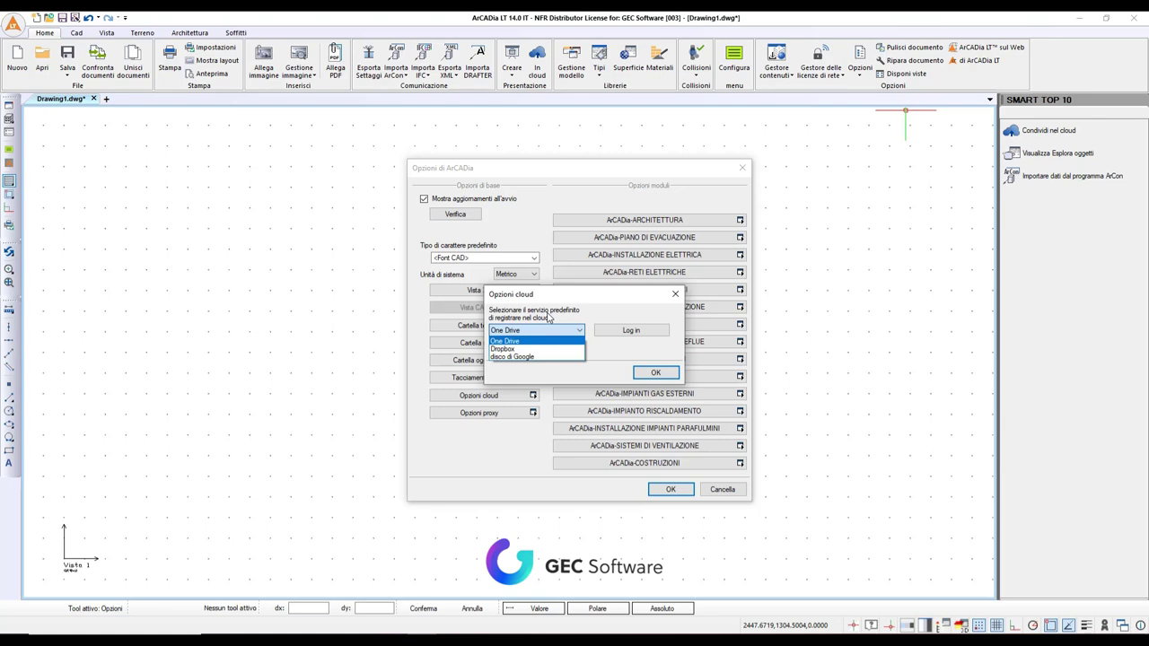
left_click(670, 373)
left_click(724, 492)
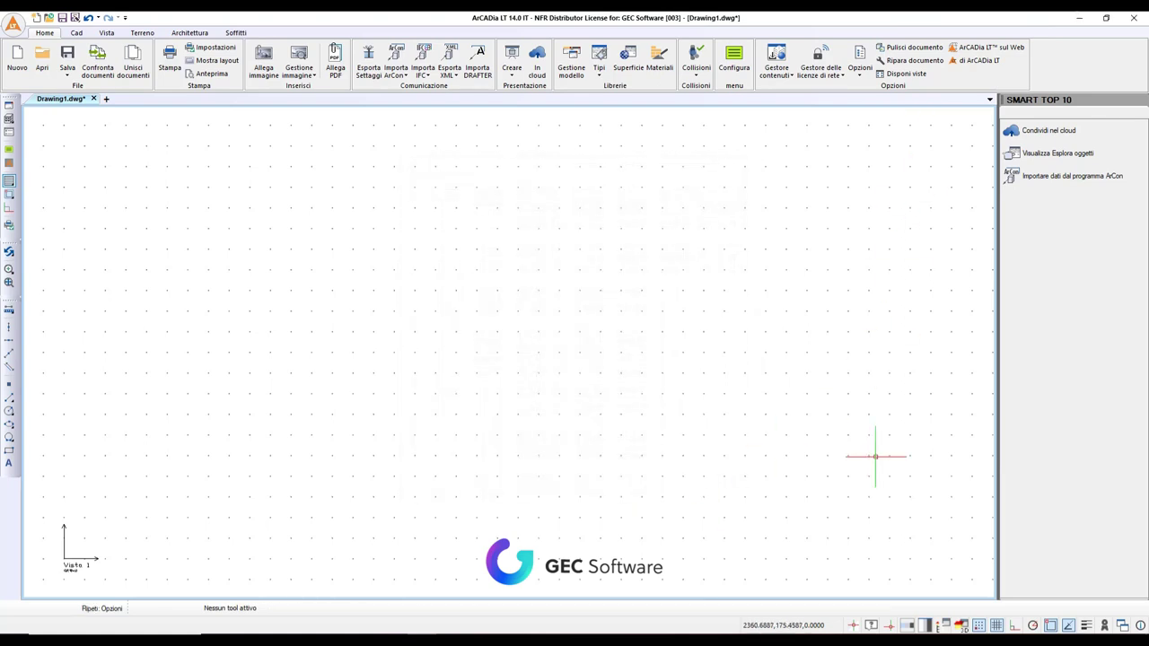
Apply the Office 2007 Black theme, set a black (Nero) canvas background, and show Gestione progetto.
left_click(906, 626)
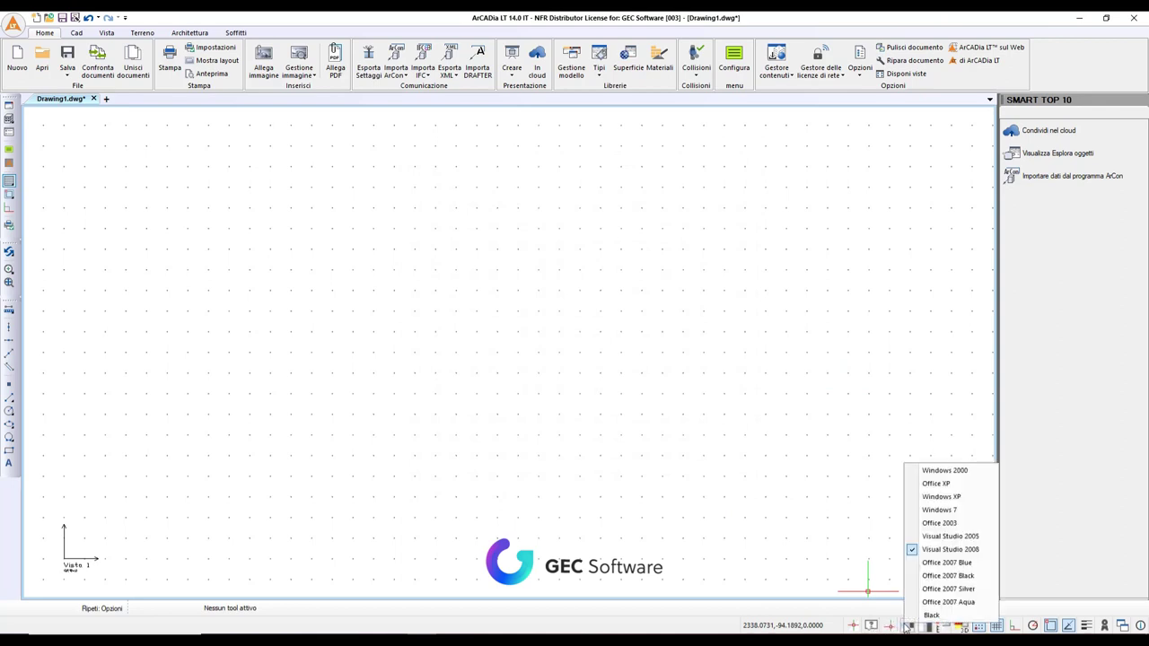
left_click(966, 576)
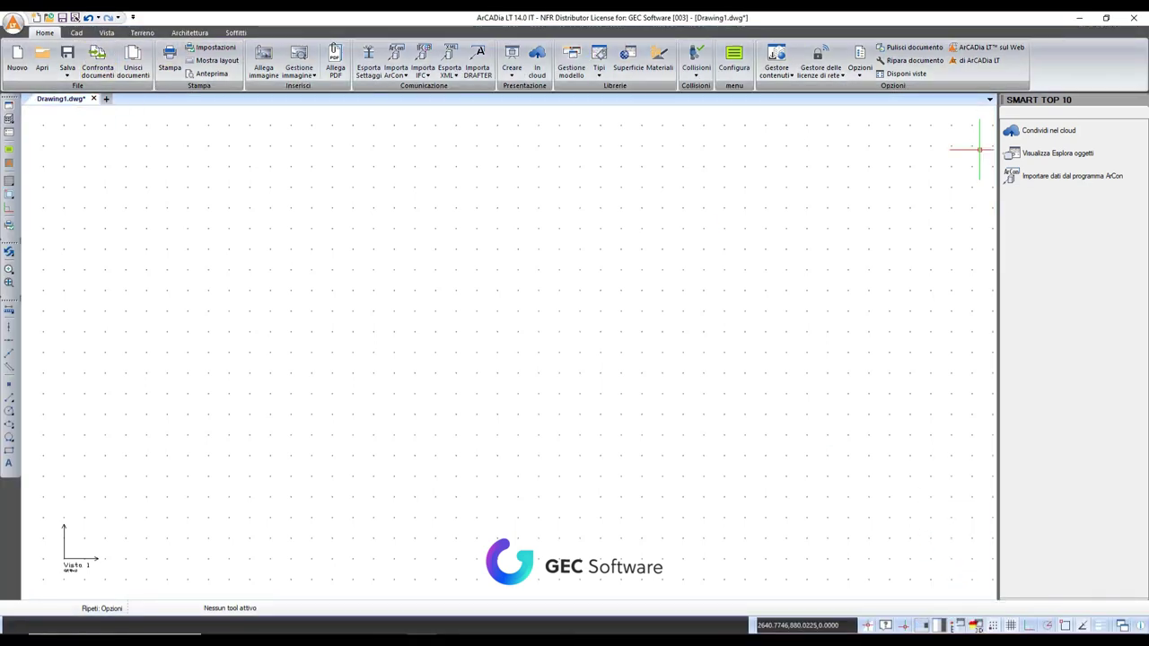
left_click(939, 627)
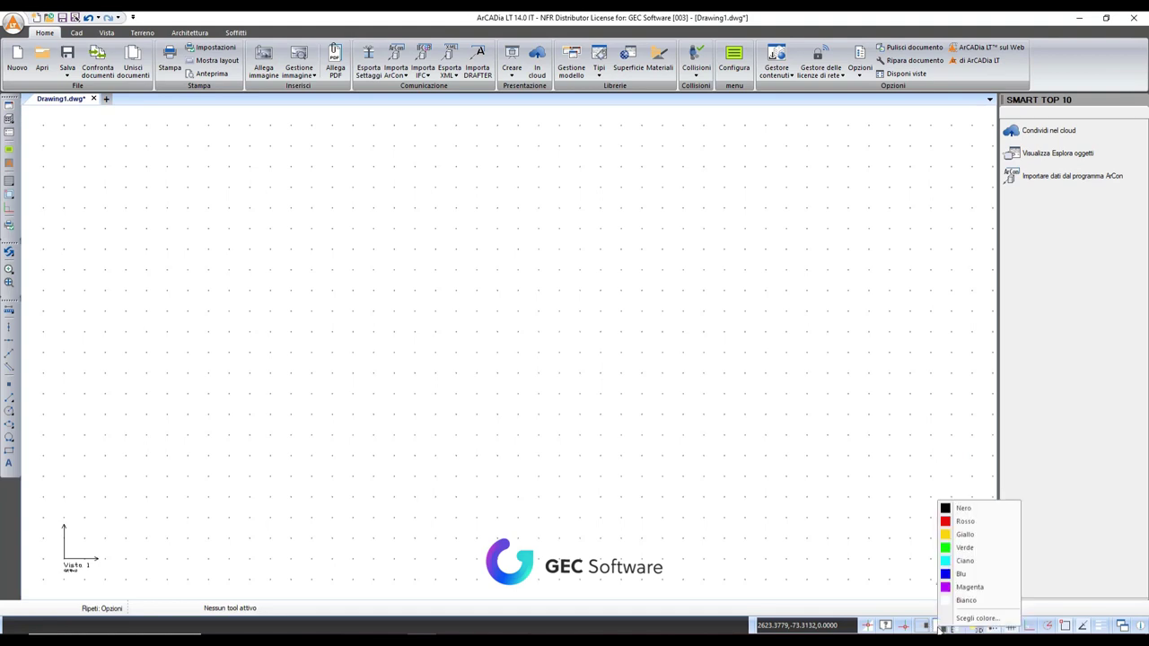
left_click(958, 508)
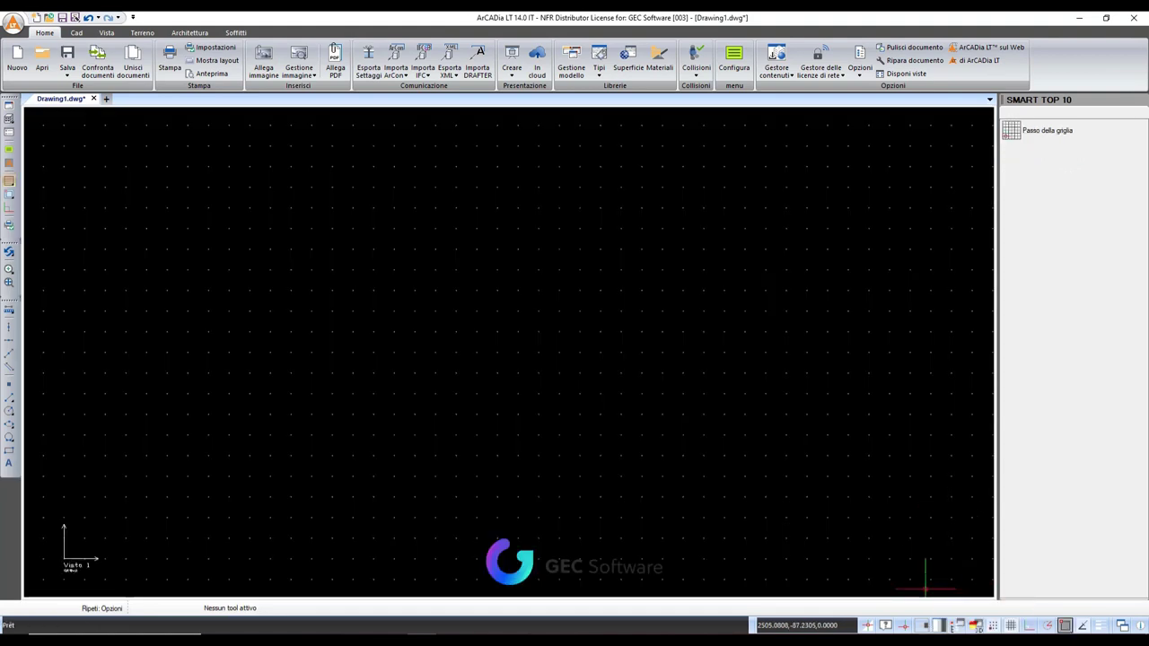
left_click(956, 627)
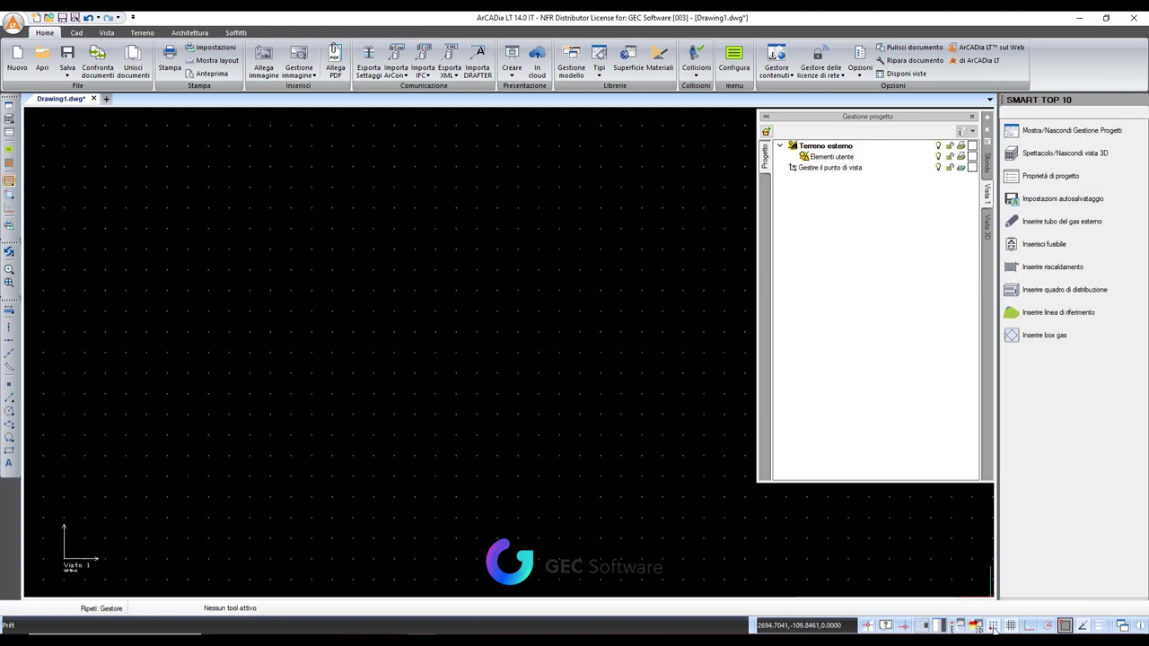
Turn off SNAP and Griglia, and set the canvas background to Bianco.
left_click(995, 627)
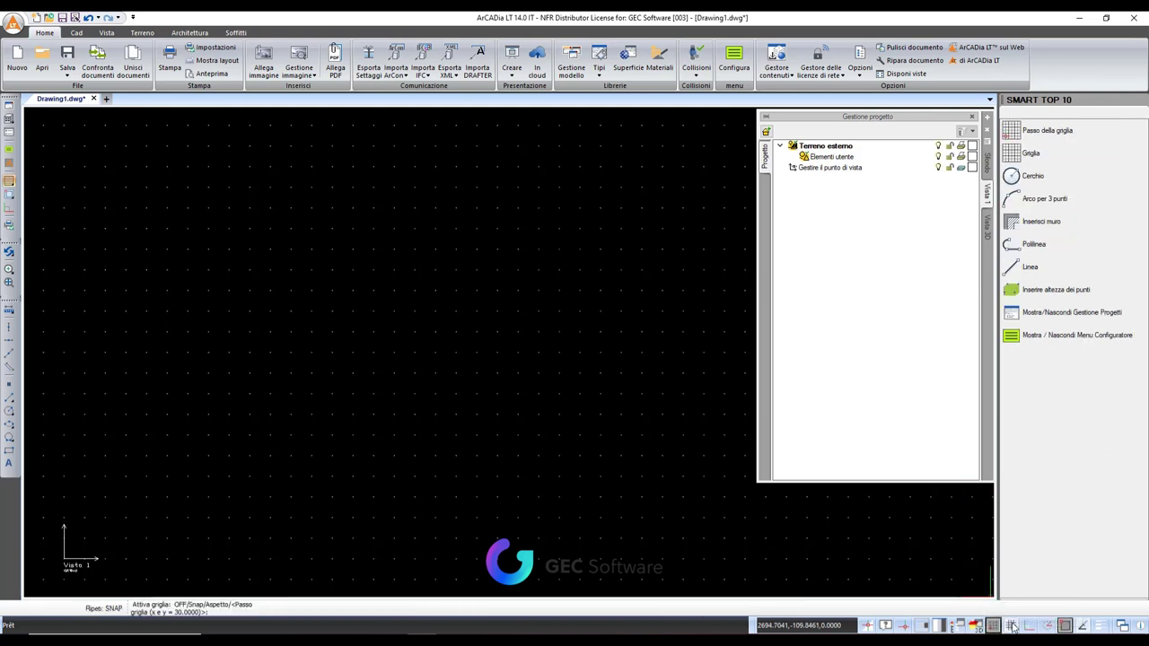
left_click(1011, 627)
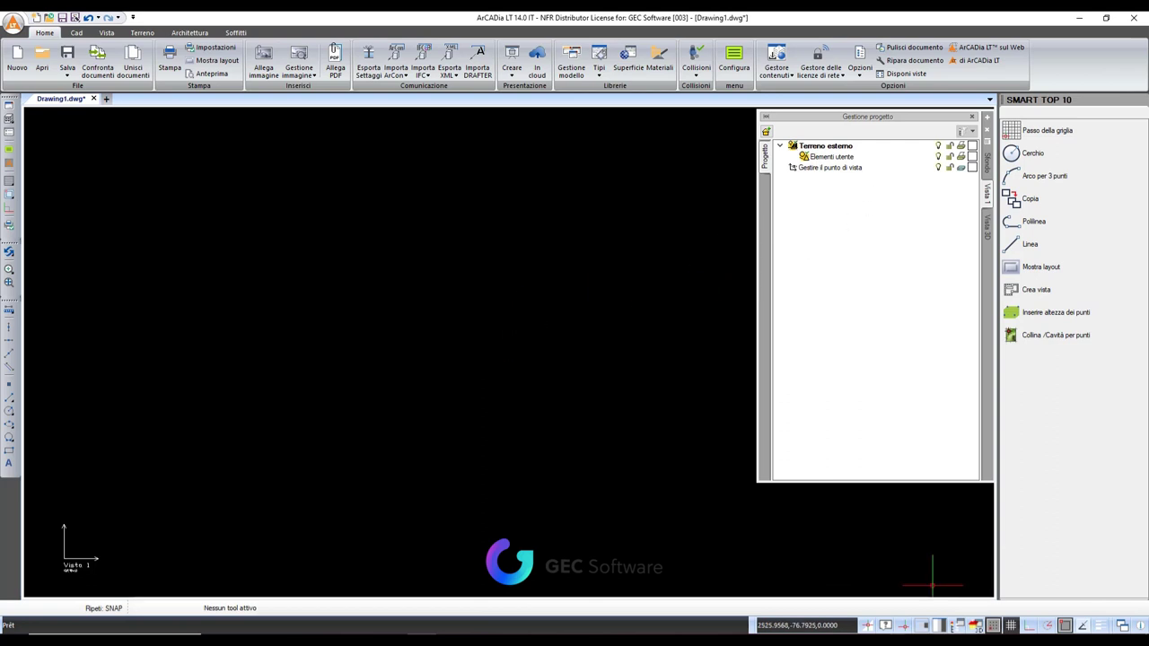
left_click(939, 626)
left_click(971, 616)
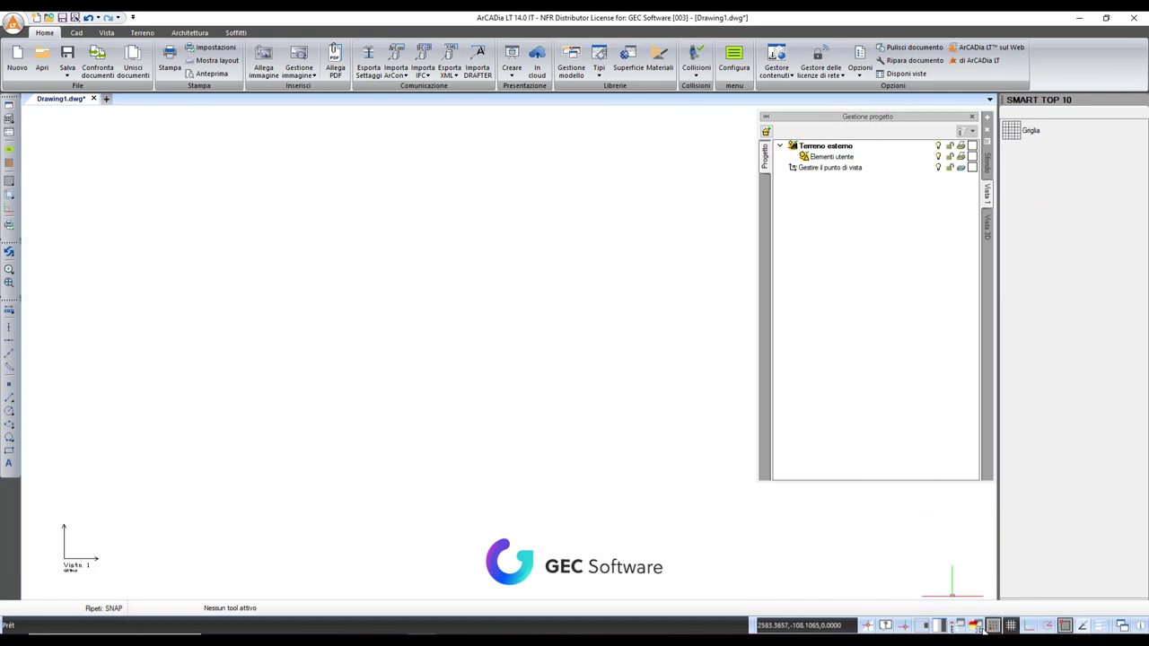
Shrink the Vista 3D window and dock it below a lengthened Gestione progetto panel via Disponi viste.
left_click(976, 626)
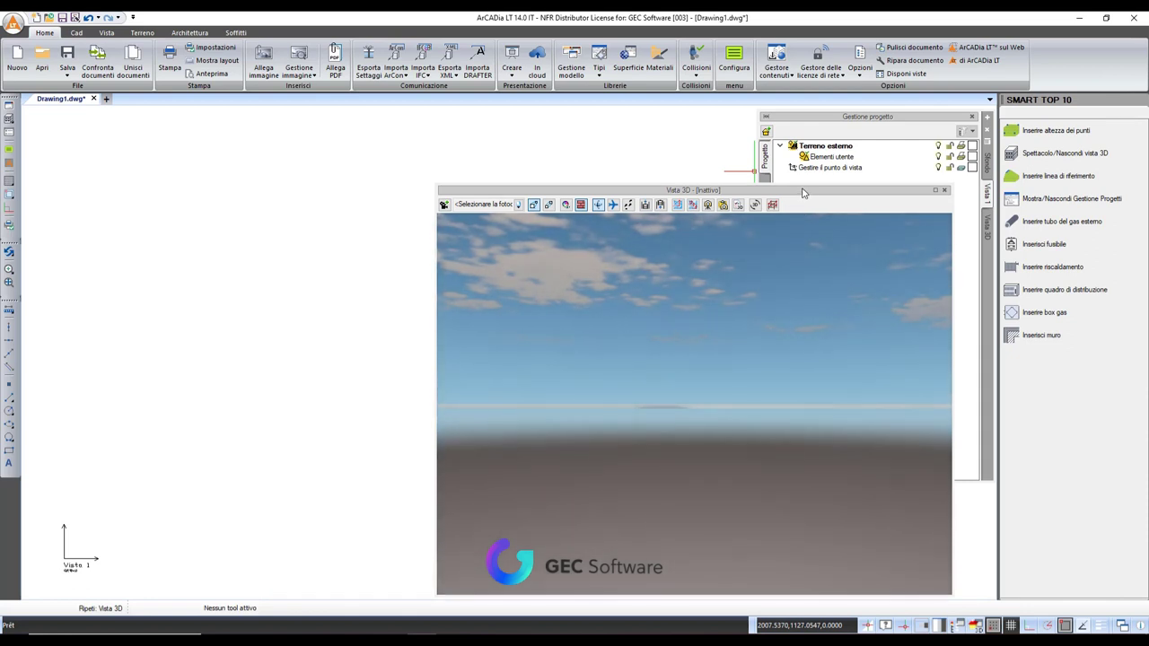
left_click_drag(801, 191, 562, 148)
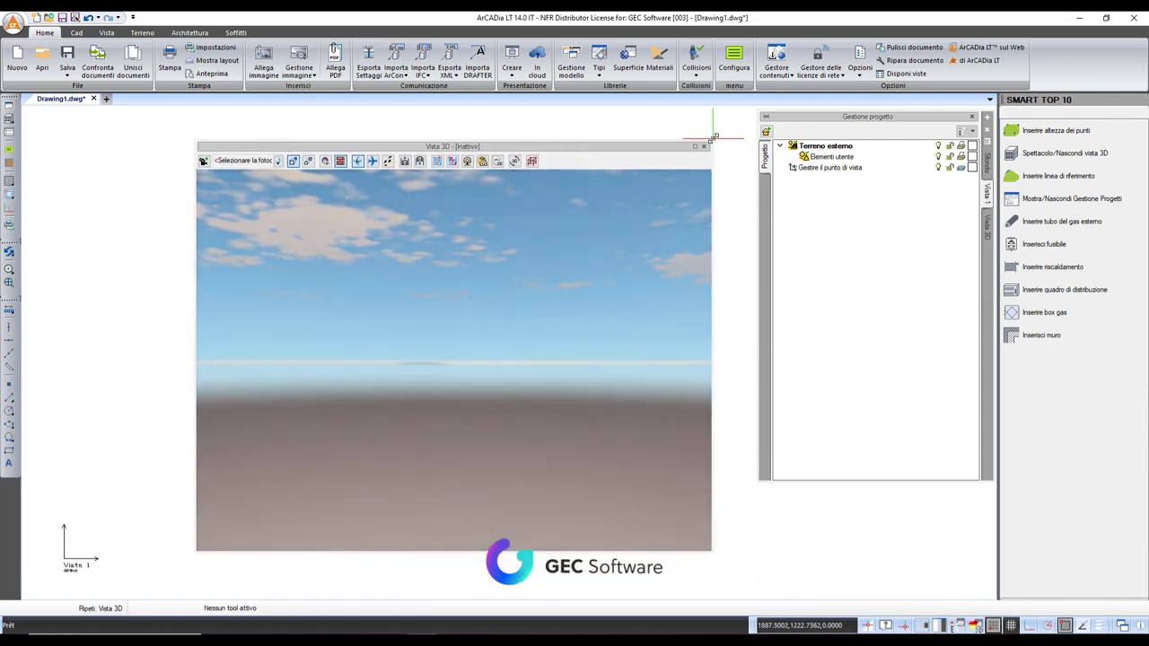
left_click_drag(709, 141, 484, 288)
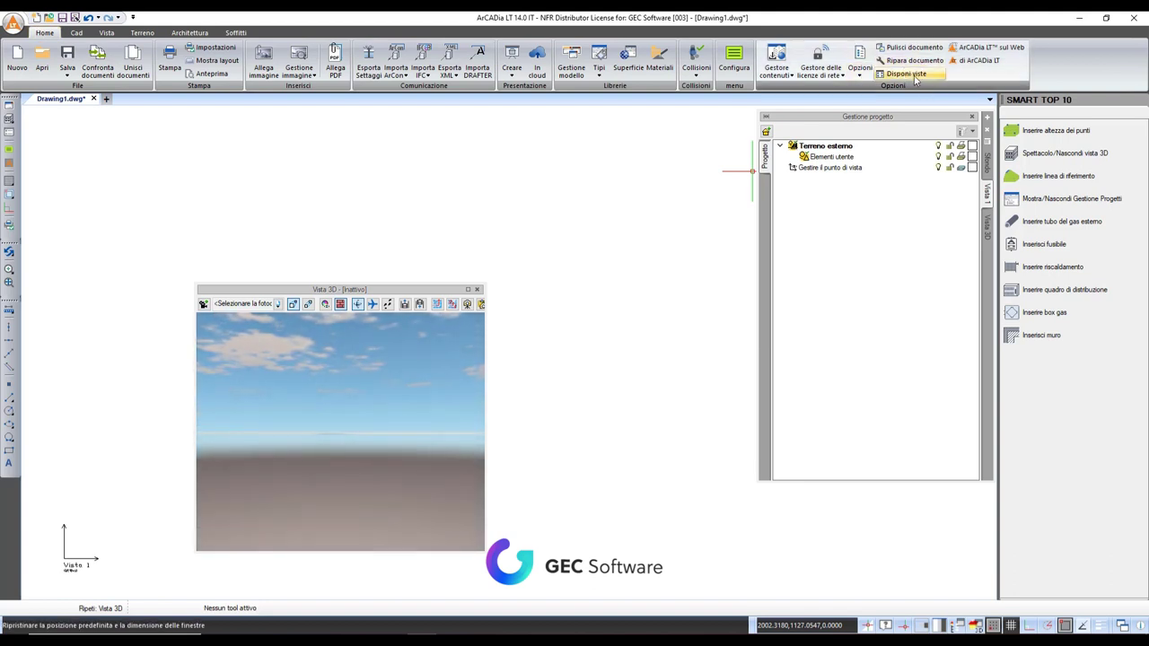
left_click(907, 74)
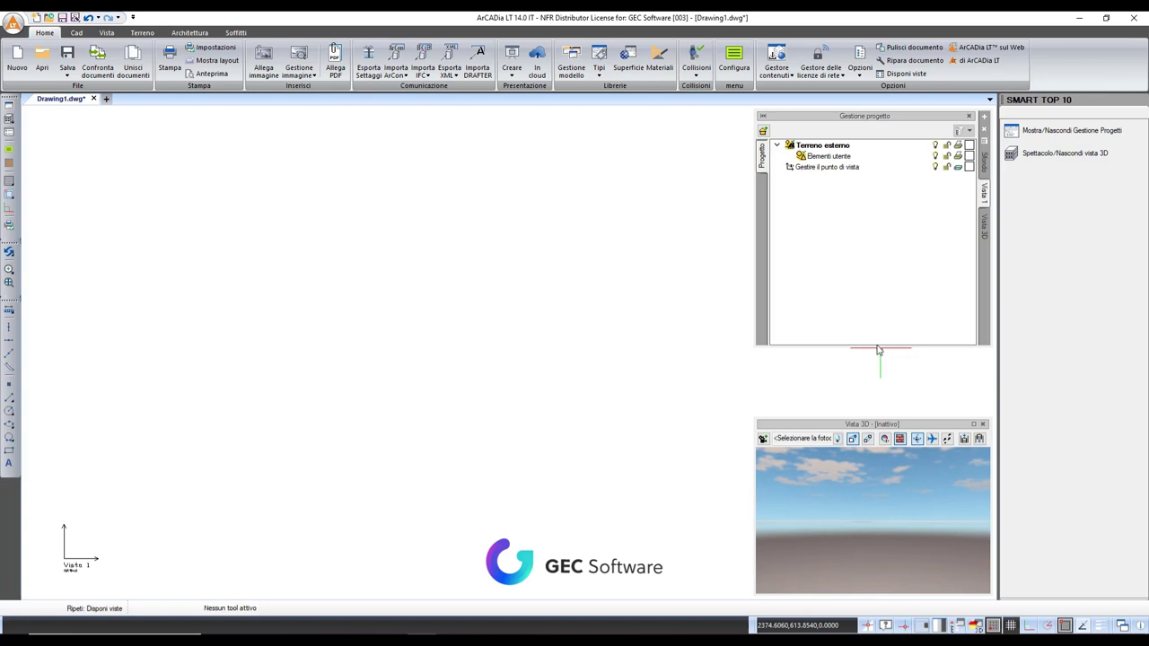
left_click_drag(879, 351, 873, 415)
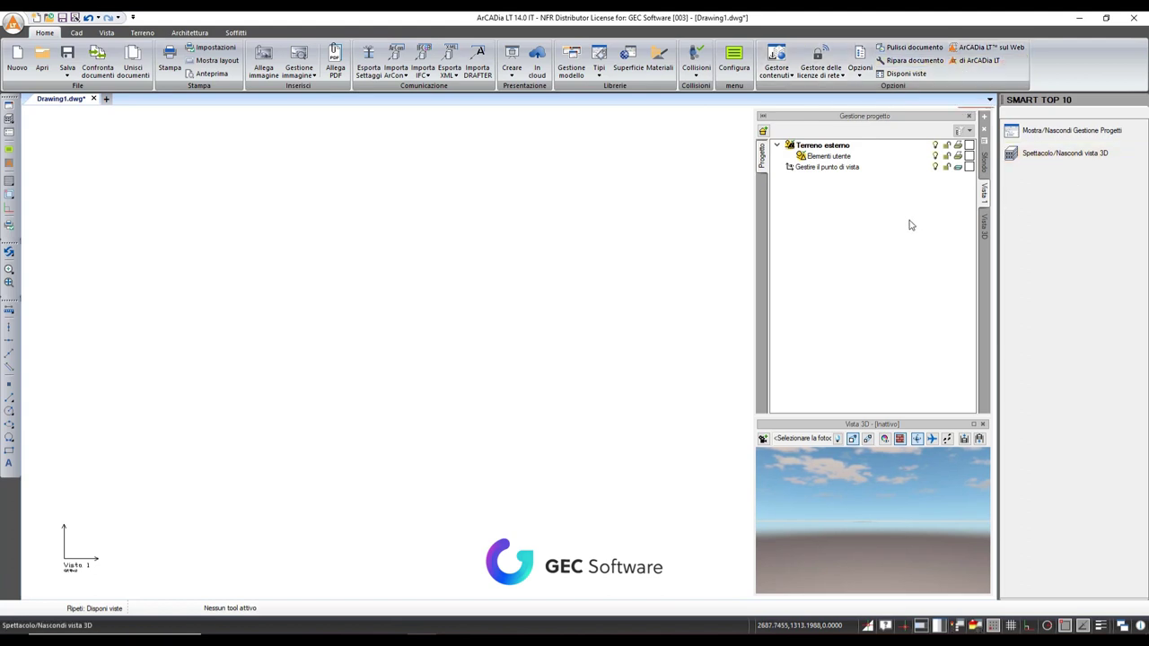
Delete Vista 1, close the Smart TOP 10 panel, and dock Gestione progetto at the right edge.
right_click(983, 190)
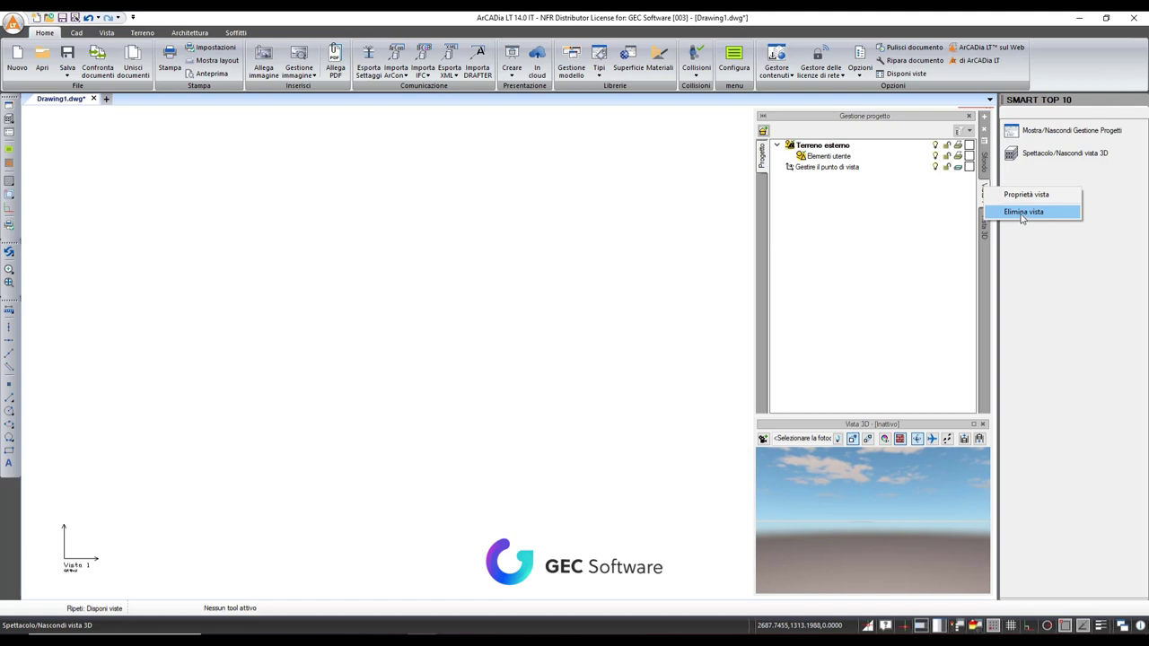
left_click(1021, 214)
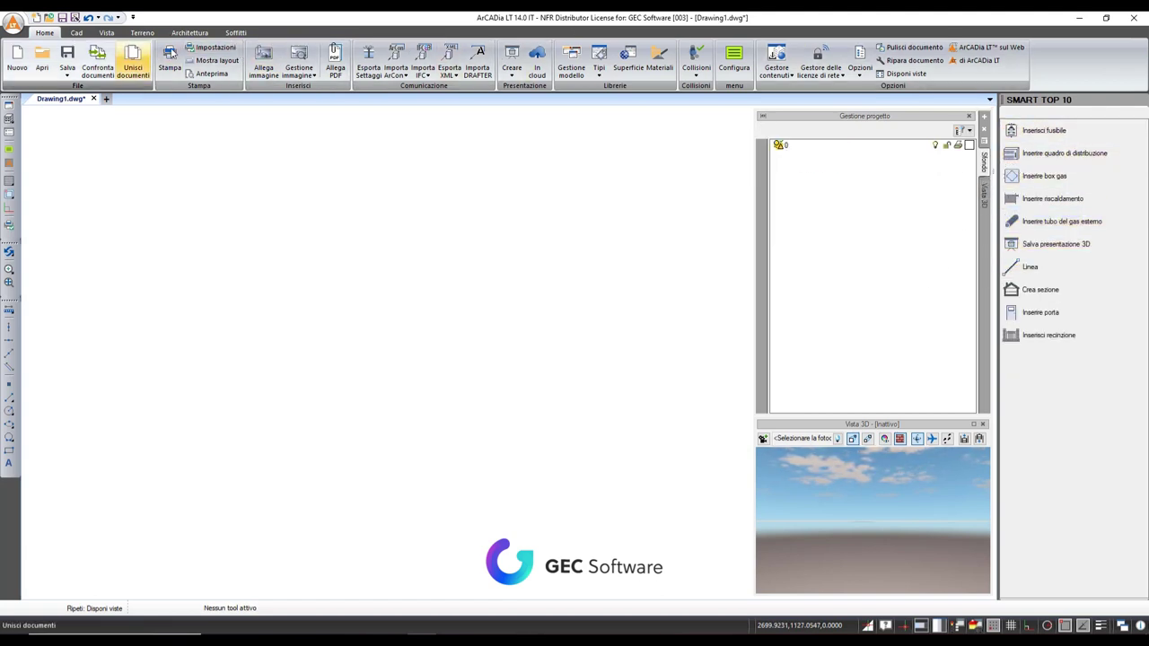
left_click(106, 32)
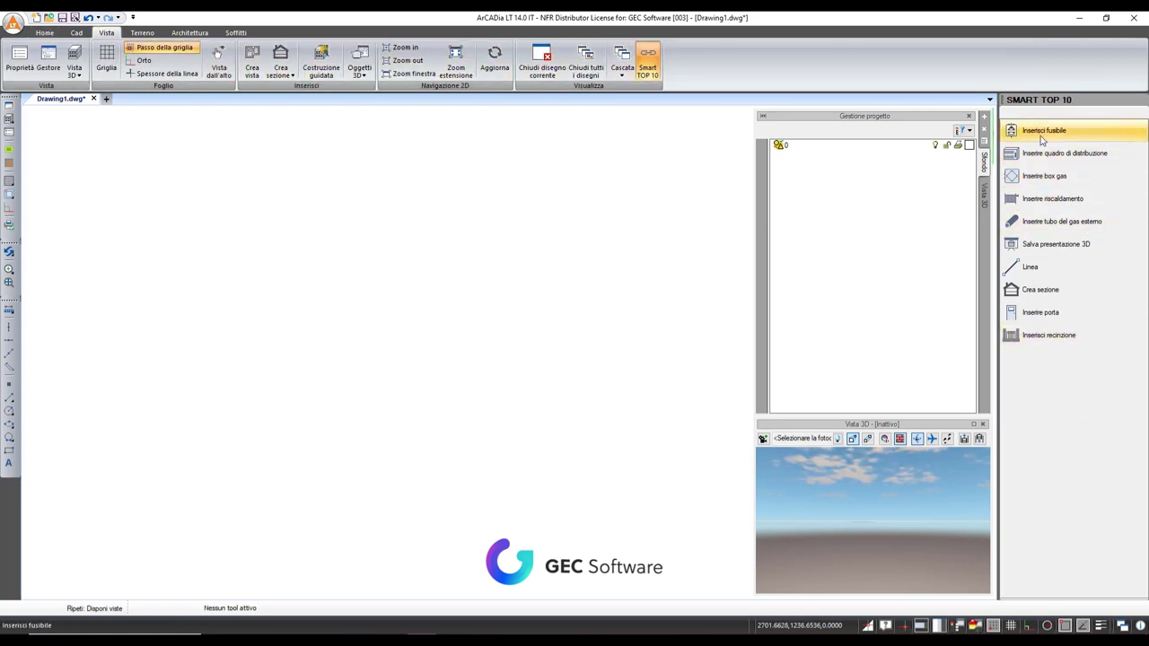
left_click(1041, 289)
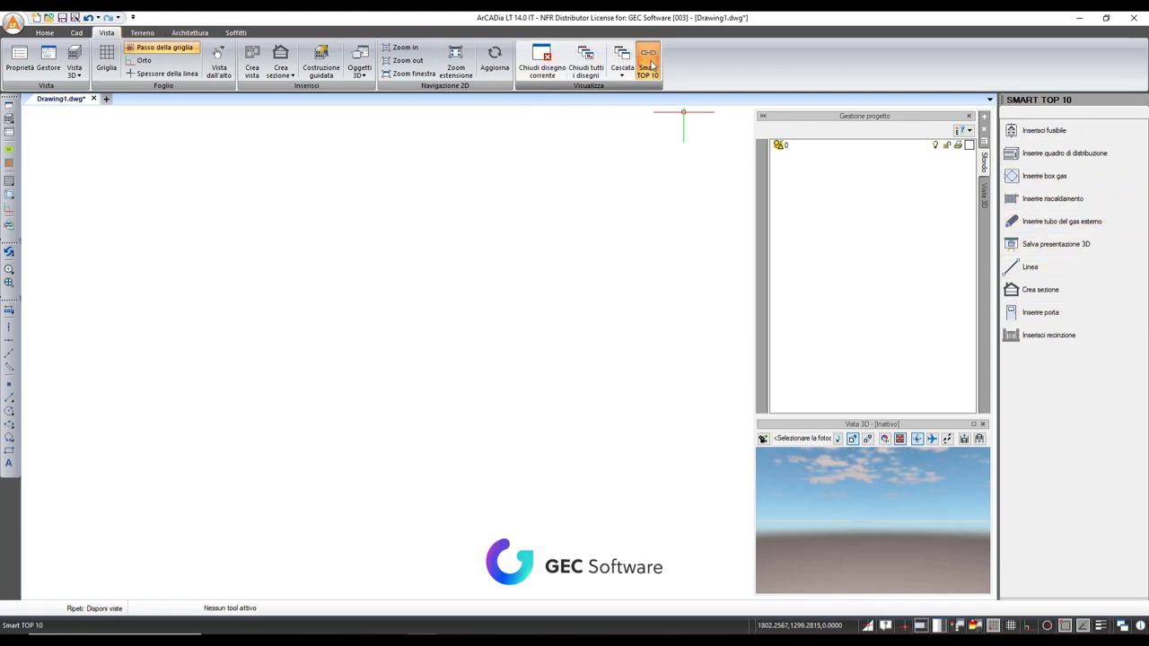
left_click(652, 65)
mouse_move(909, 118)
left_mouse_down()
mouse_move(990, 125)
mouse_move(1044, 113)
left_mouse_up()
left_click_drag(930, 427, 1083, 430)
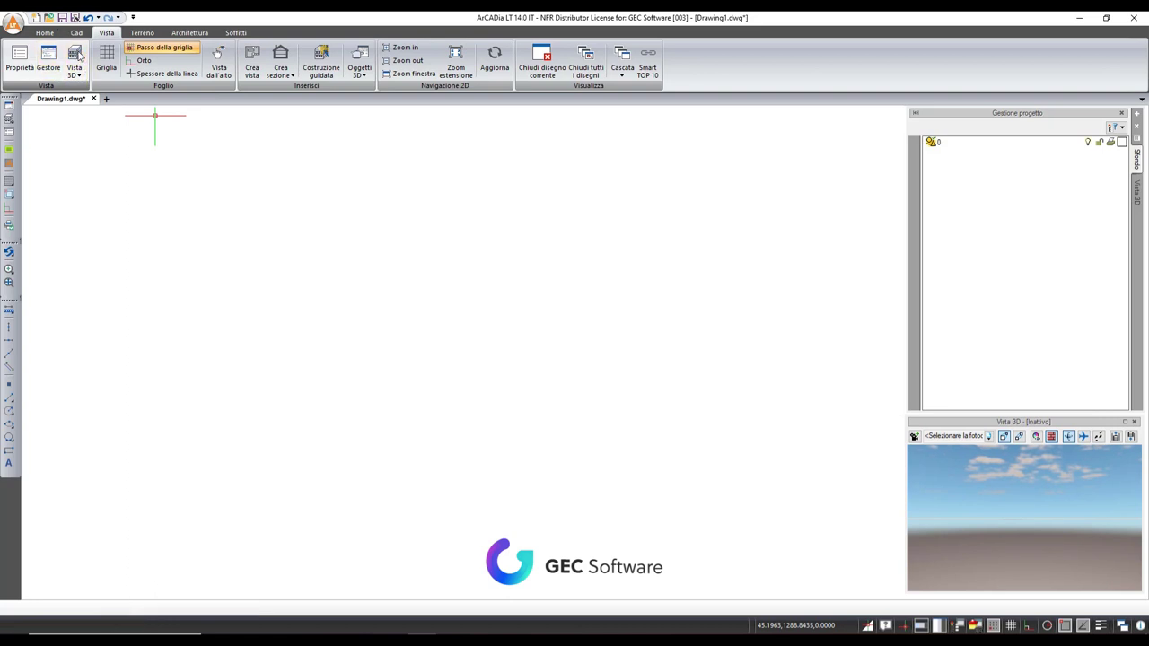
Toggle Vista 3D and Gestore off and on, then review Proprietà oggetto: Progetto and close it.
left_click(76, 55)
left_click(77, 55)
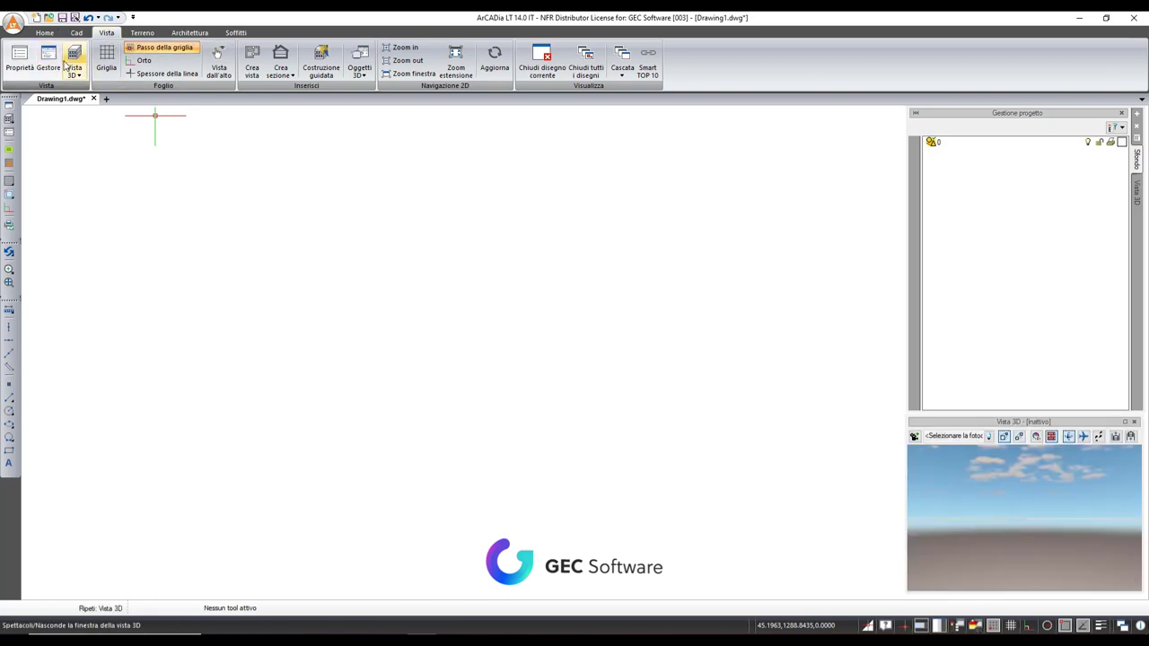
left_click(54, 61)
left_click(58, 62)
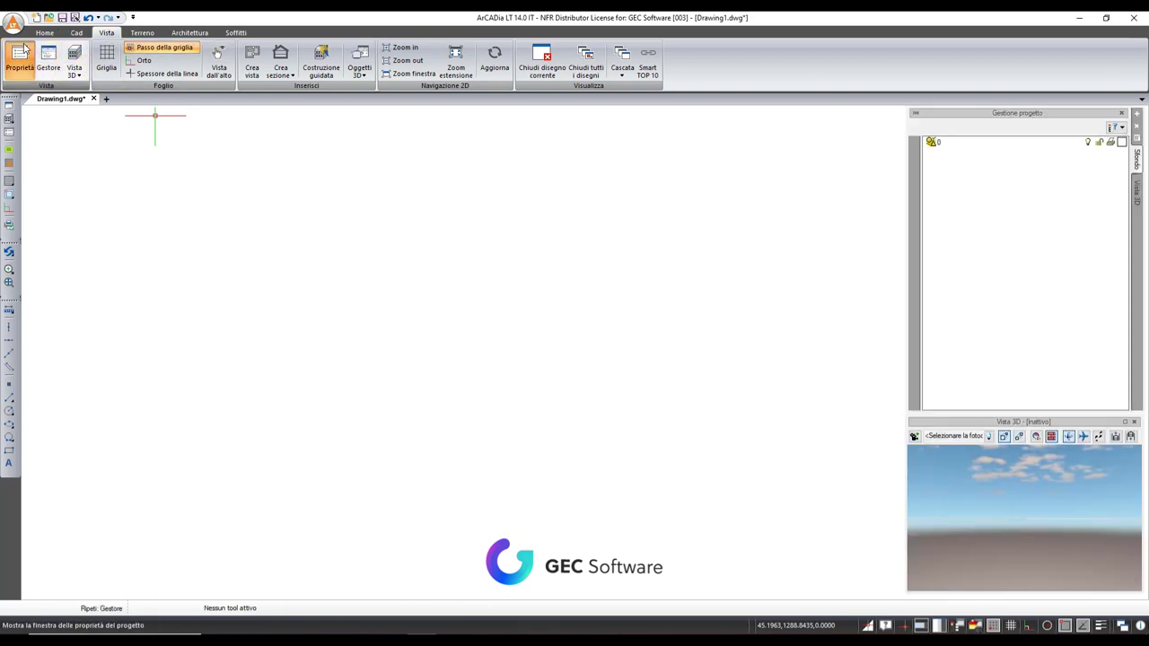
left_click(19, 58)
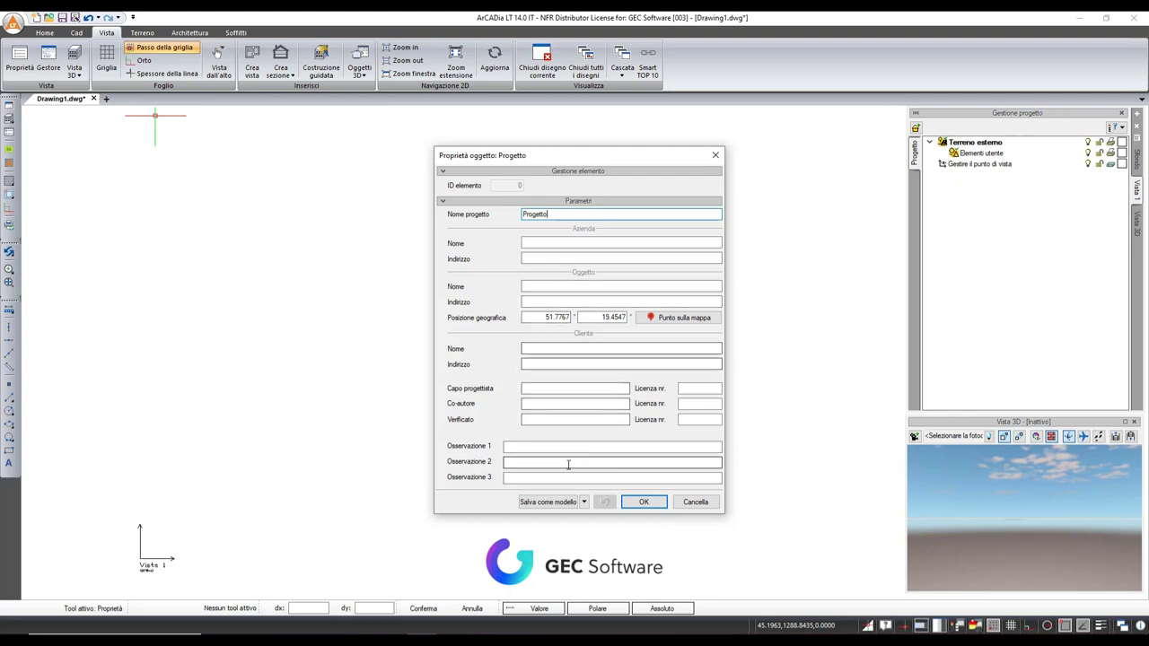
left_click(693, 504)
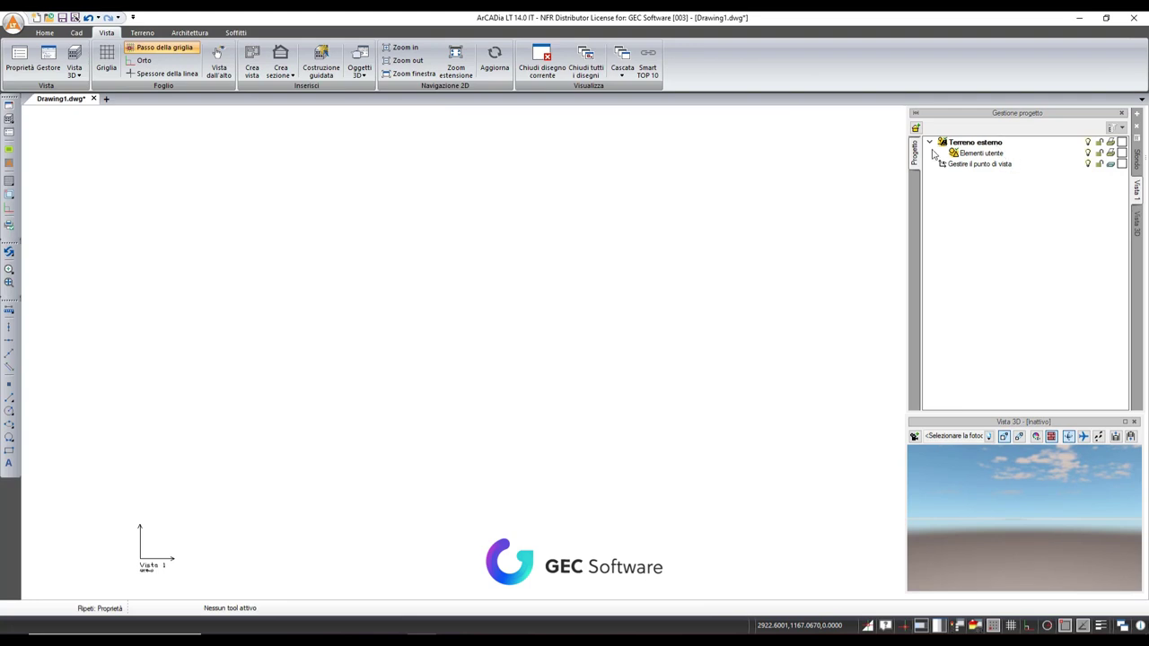
Delete the old Vista 1 and place a new view near the canvas's lower left.
right_click(1136, 185)
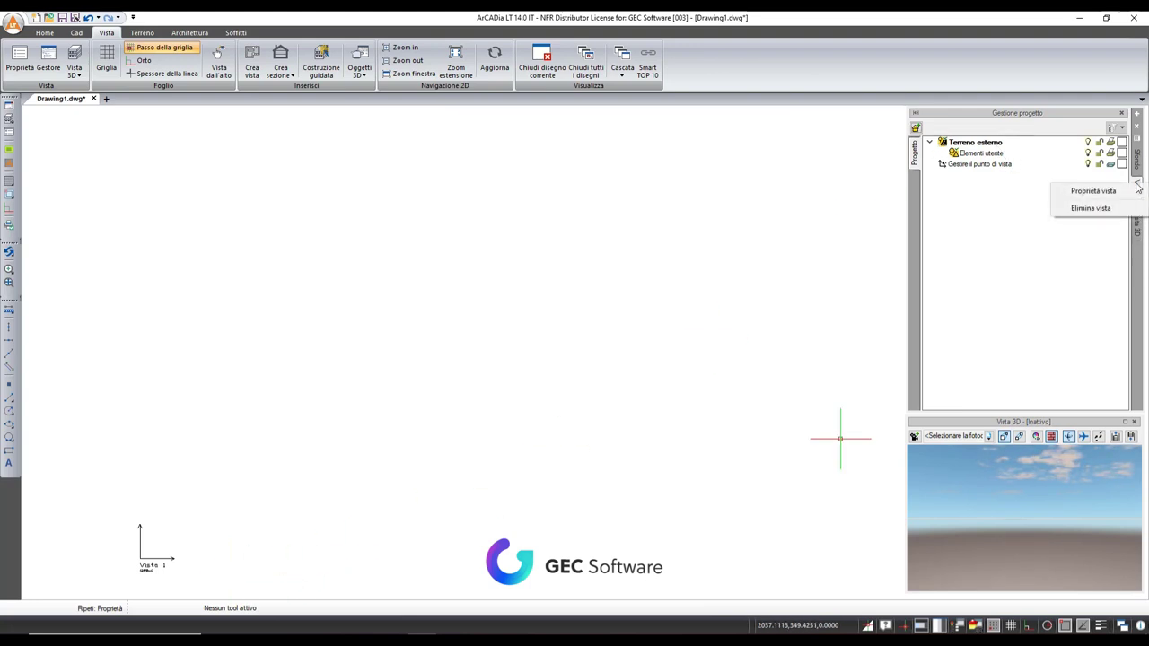
left_click(1097, 207)
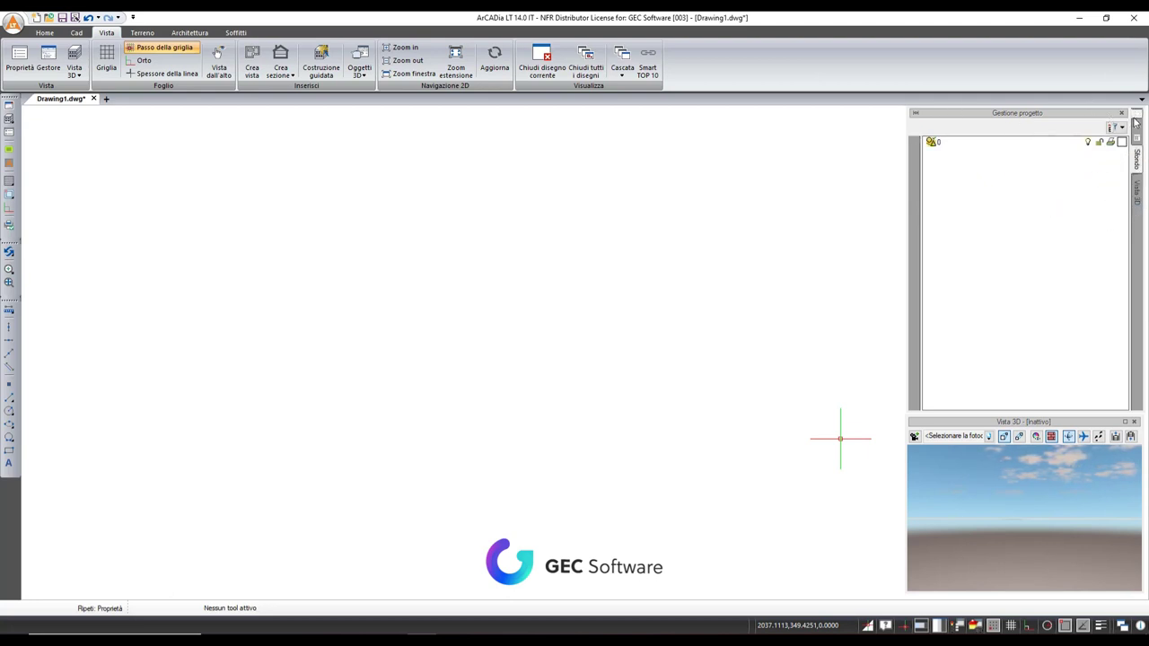
left_click(1137, 122)
left_click(1107, 132)
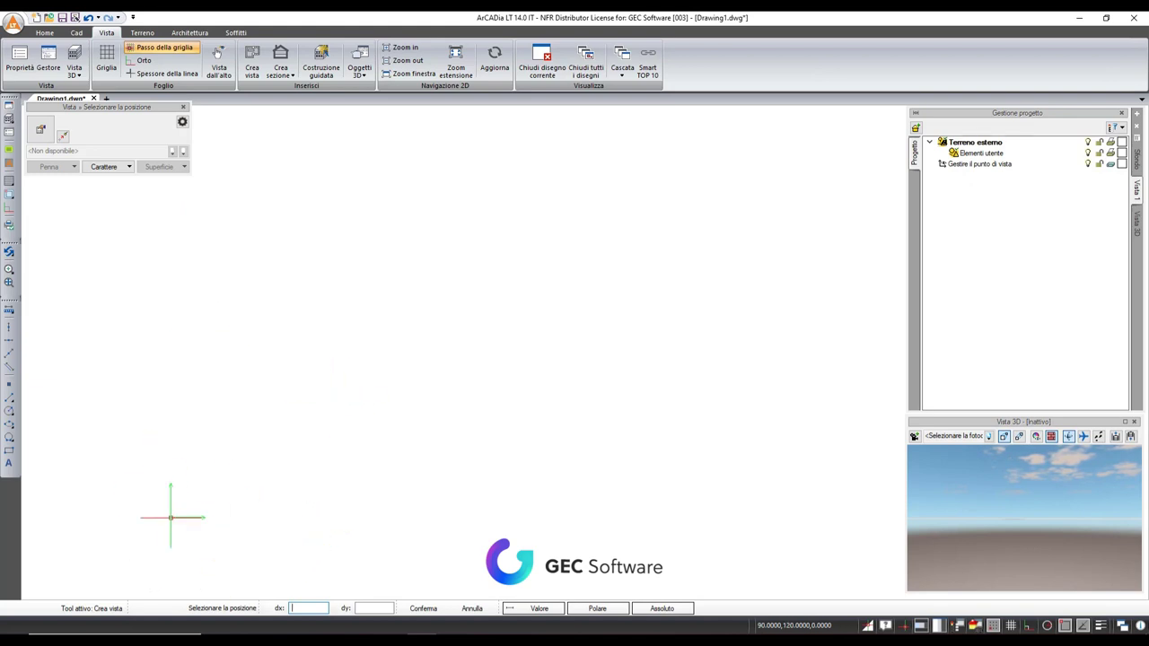
left_click(108, 558)
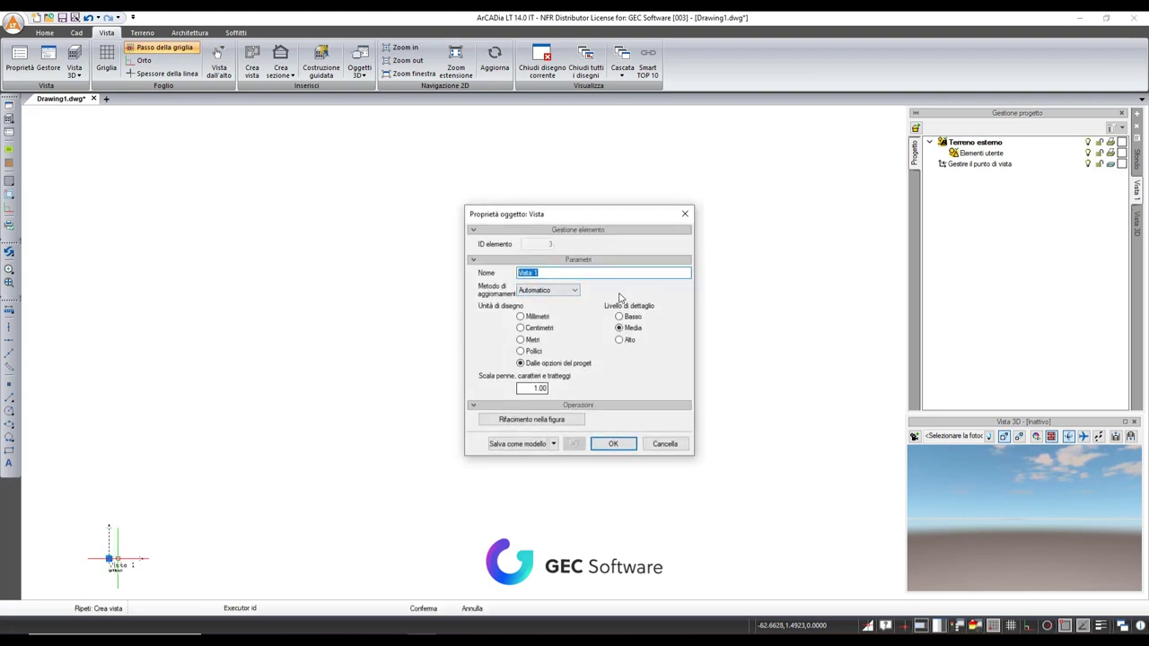
Give the new view Automatico updating, Alto detail and Metri units, and confirm.
left_click(569, 290)
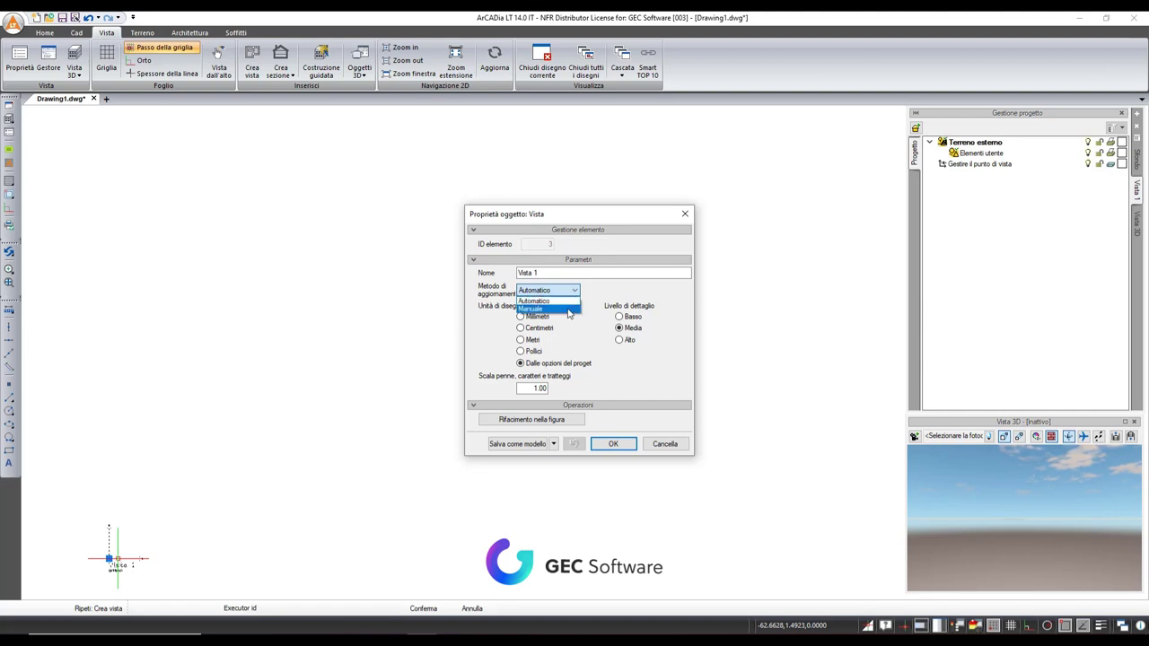
left_click(569, 310)
left_click(575, 290)
left_click(561, 301)
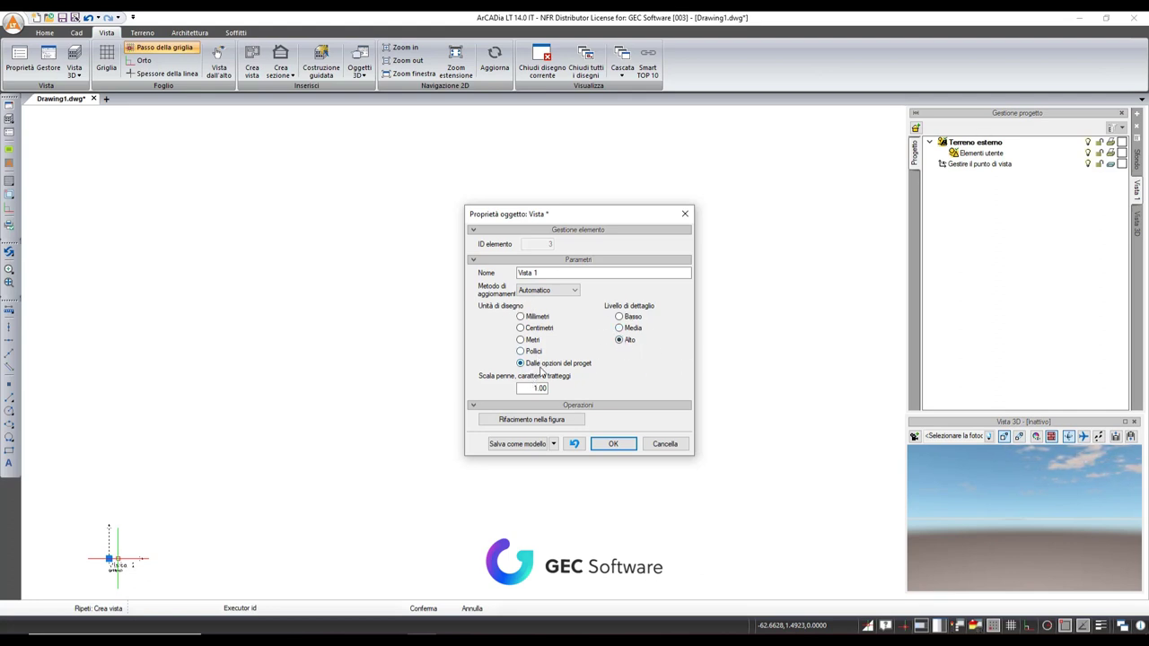
left_click(534, 340)
left_click(613, 444)
Zoom out, move the Vista 1 symbol to the lower left, and display the Architettura ribbon commands.
scroll(628, 359, "down", 2)
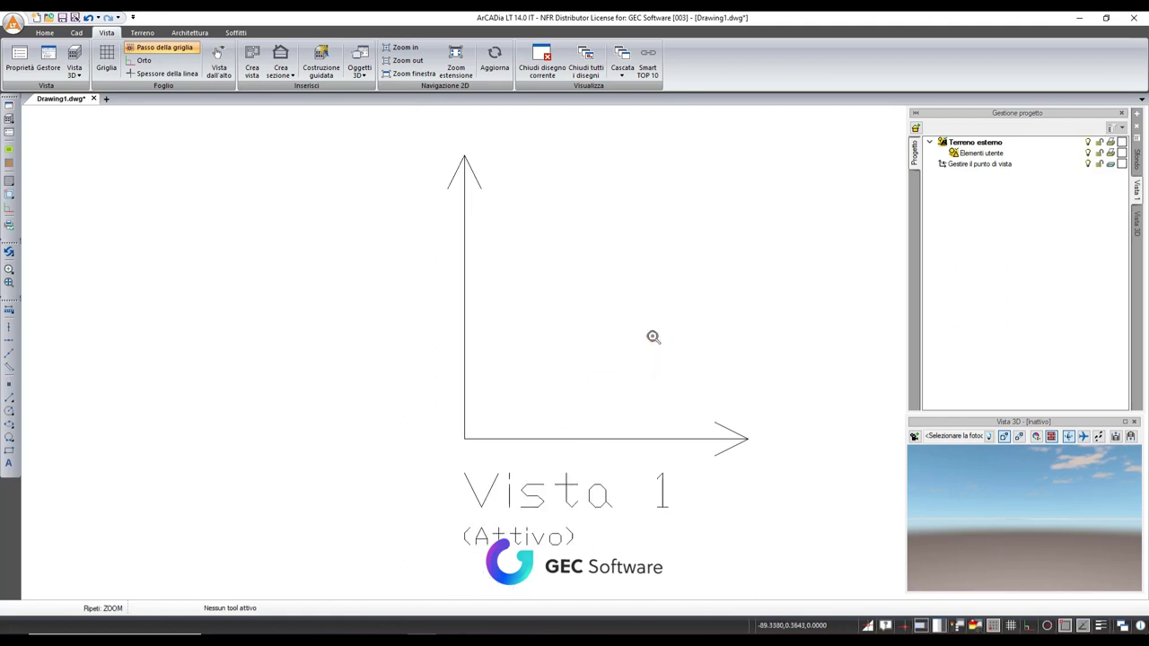
mouse_move(655, 335)
middle_mouse_down()
mouse_move(278, 435)
mouse_move(305, 497)
middle_mouse_up()
scroll(278, 435, "down", 2)
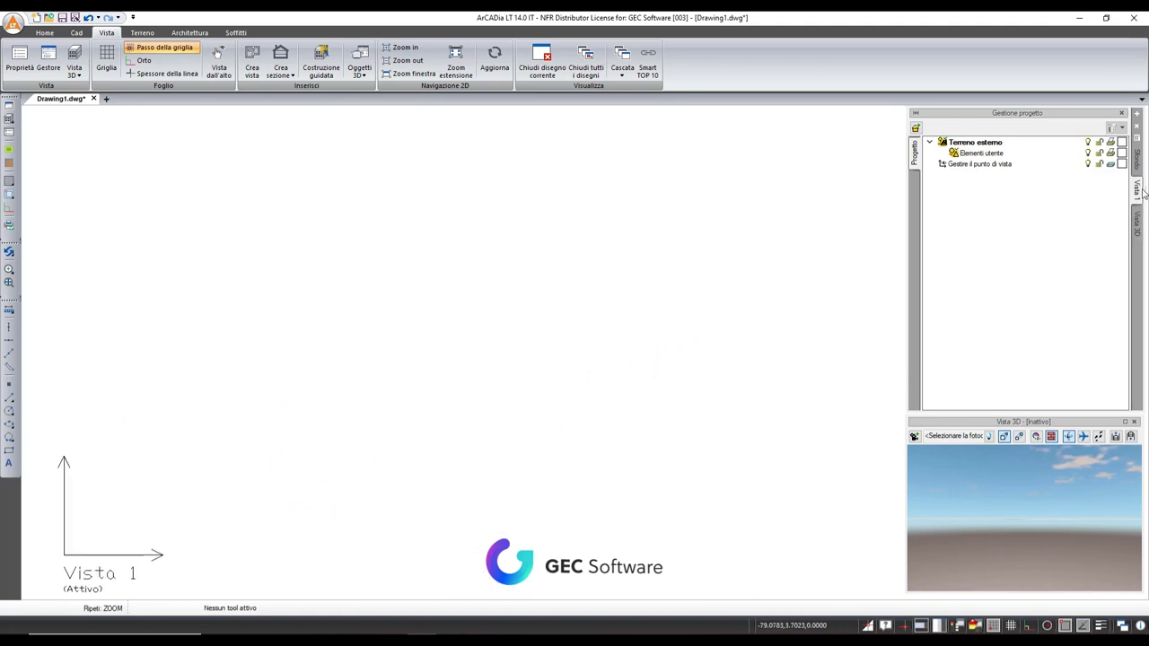
left_click(206, 33)
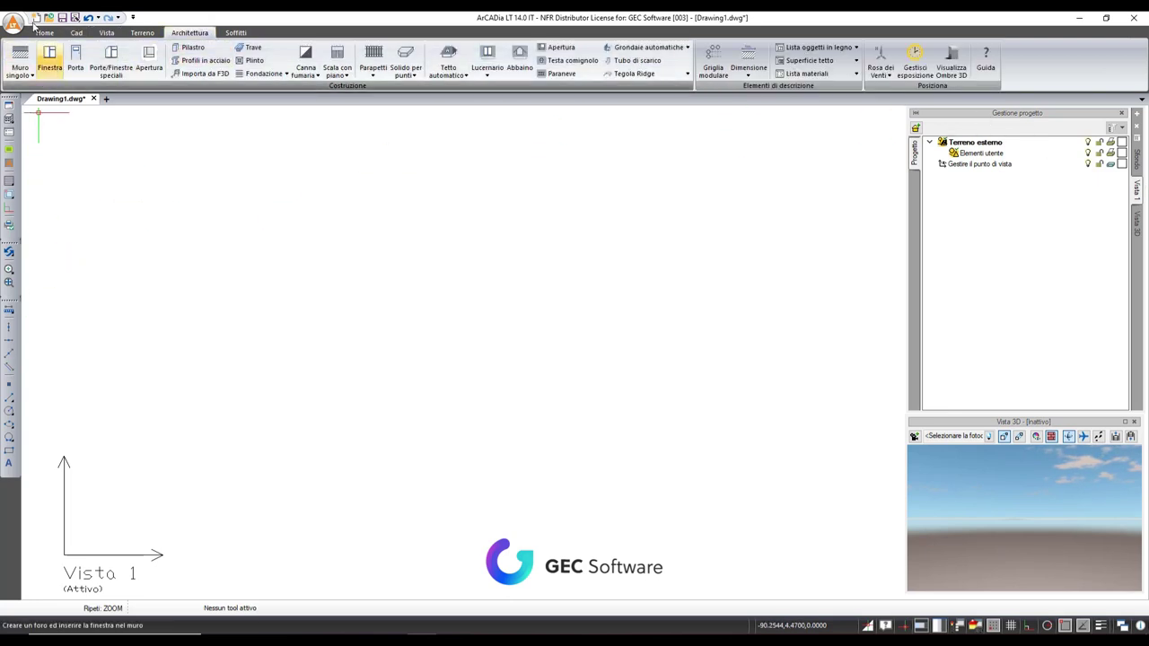